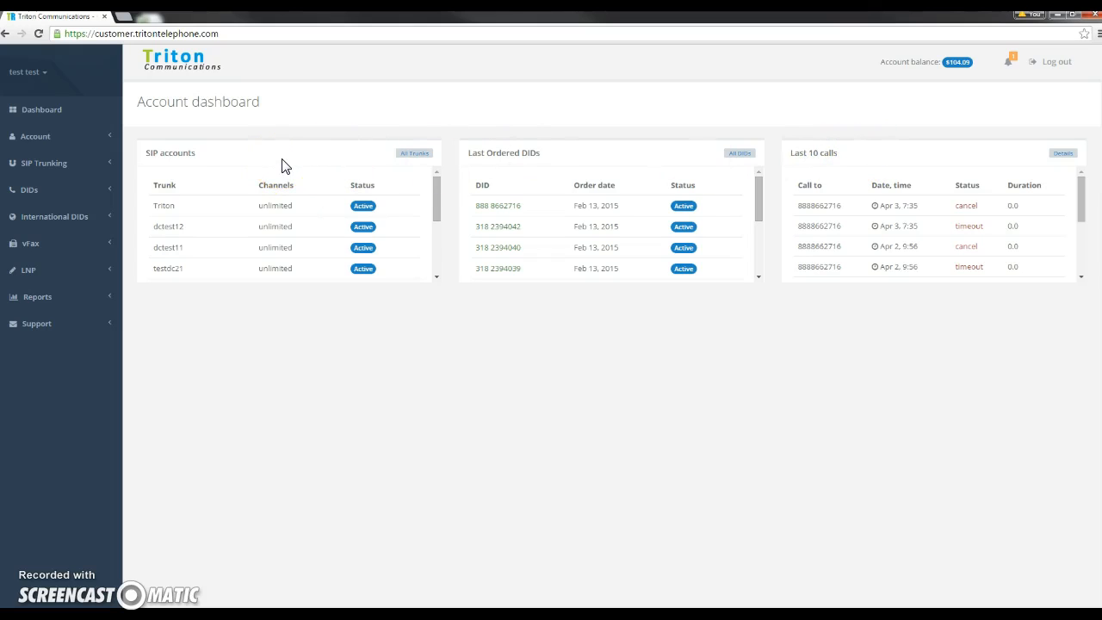
Step: Review the SIP accounts list on the dashboard and the options available under International DIDs and DIDs
left_click_drag(440, 192, 443, 244)
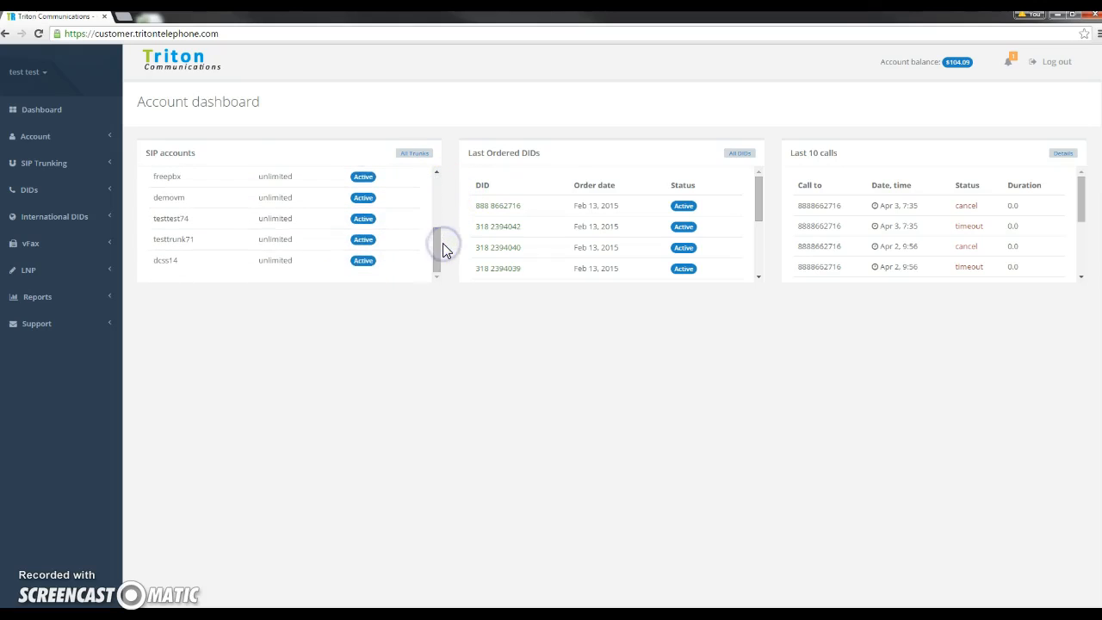
left_click(414, 154)
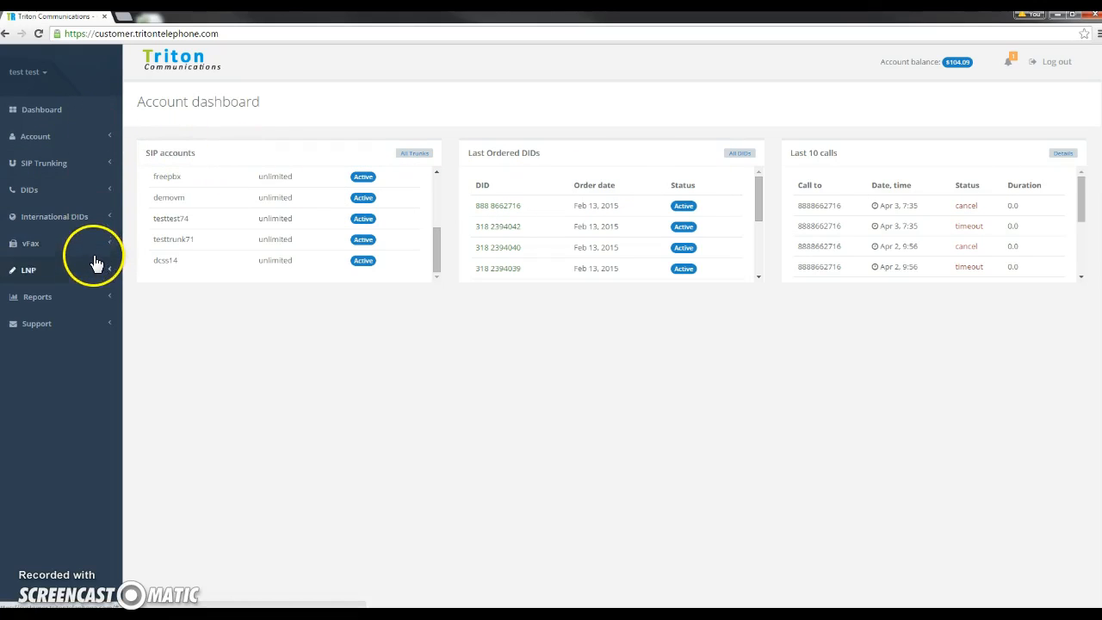
left_click(87, 214)
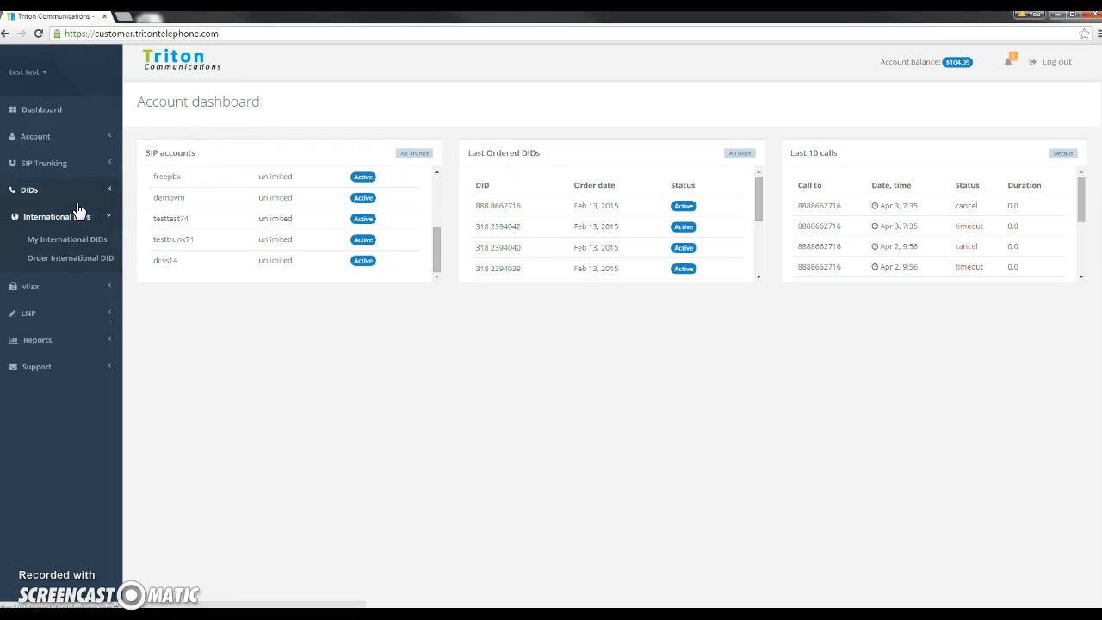
left_click(75, 194)
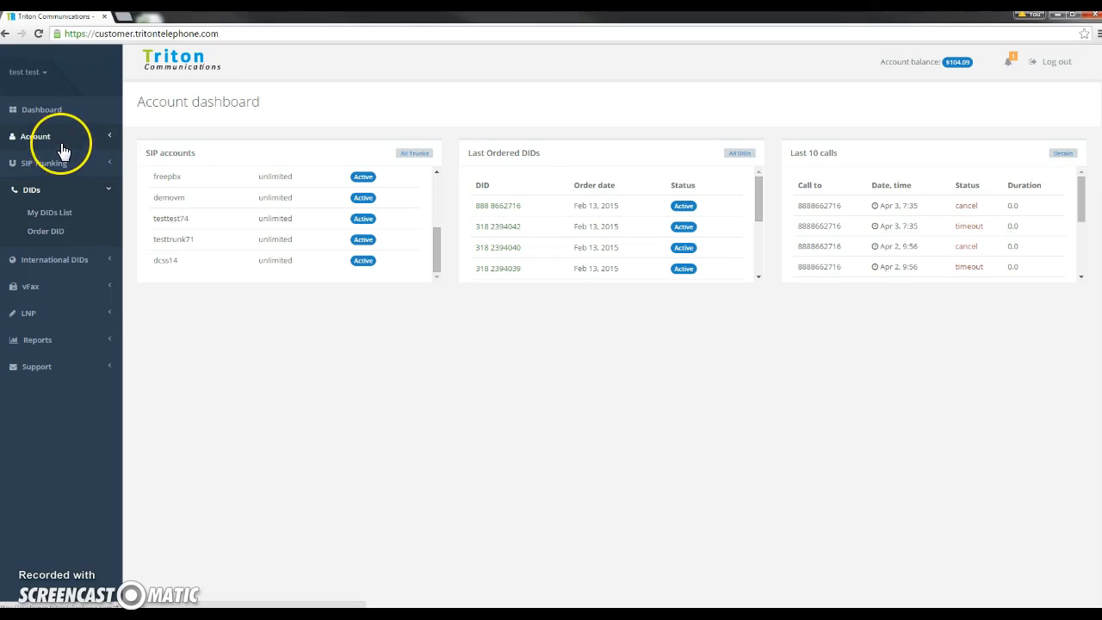
Step: Open the account's Rates and Fees page and view the international rates for Albania
left_click(63, 151)
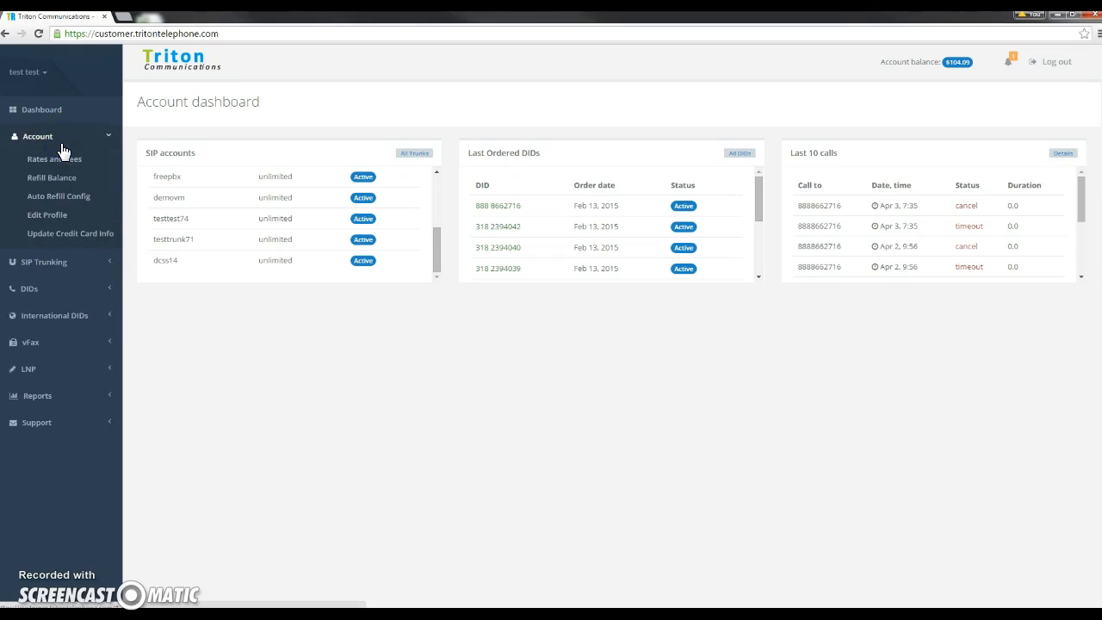
left_click(57, 159)
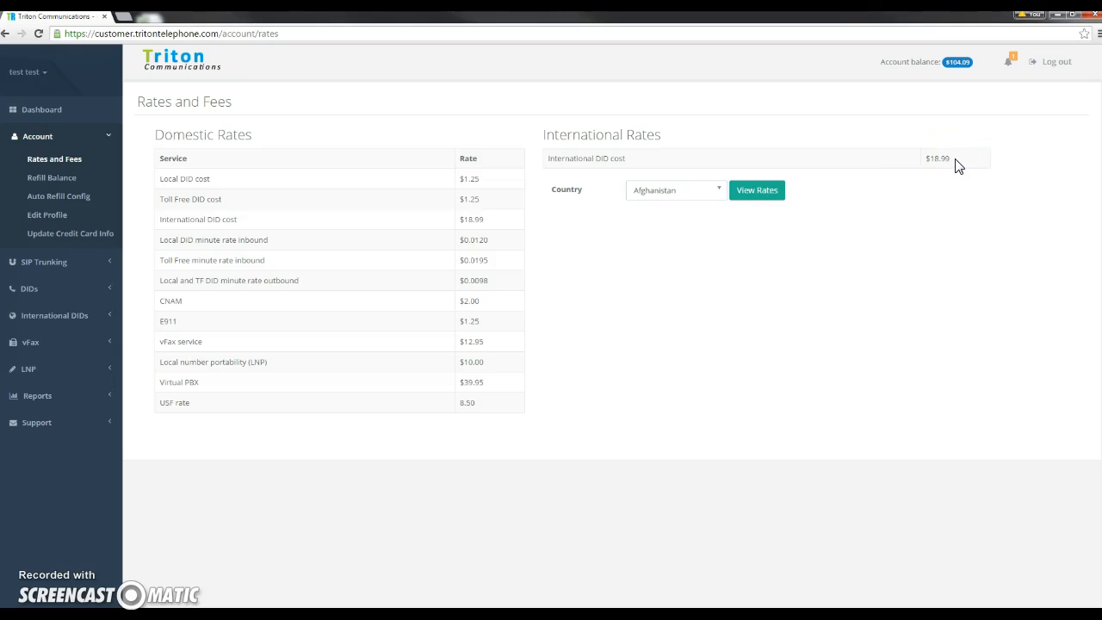
left_click(702, 190)
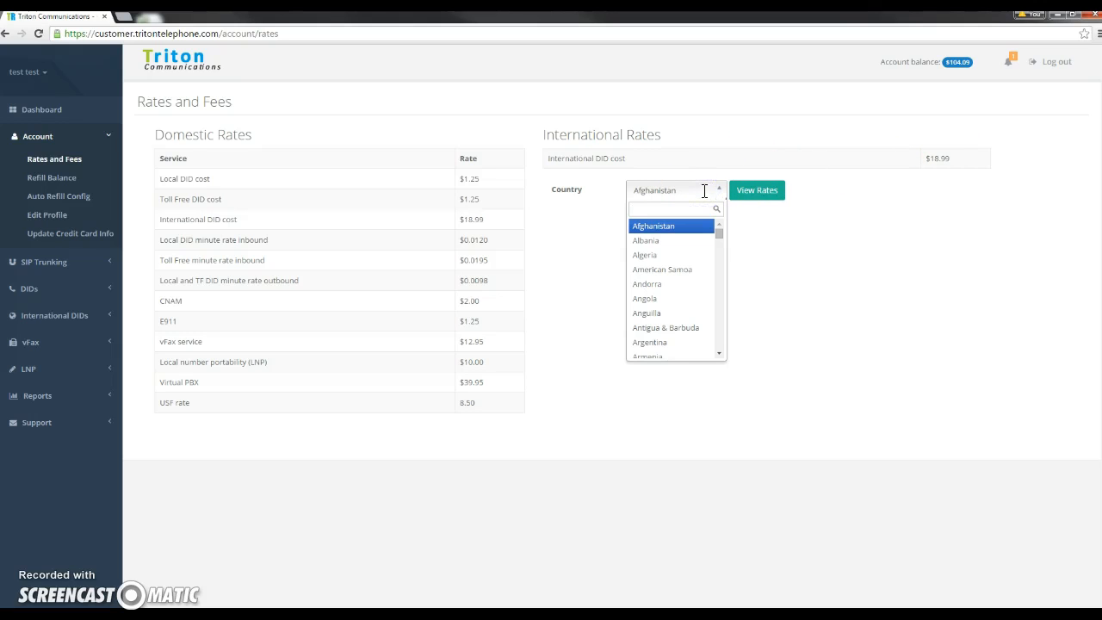
left_click(691, 244)
left_click(759, 193)
Step: Examine the account's Refill Balance, Auto Refill Config and Update Credit Card Info pages, including the available refill amounts
left_click(74, 180)
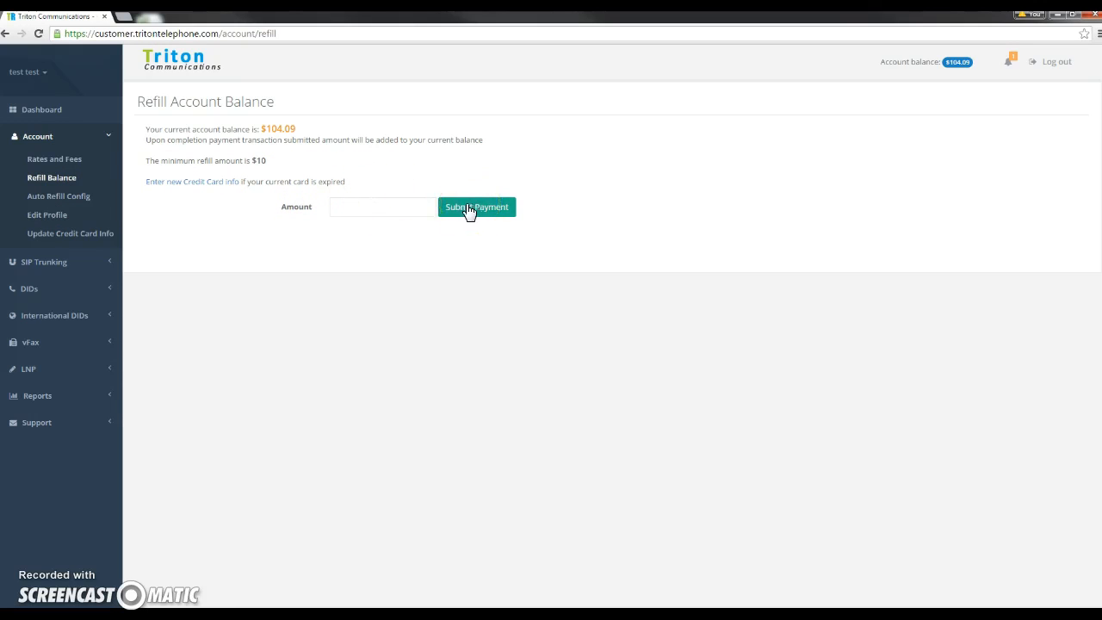
left_click(72, 198)
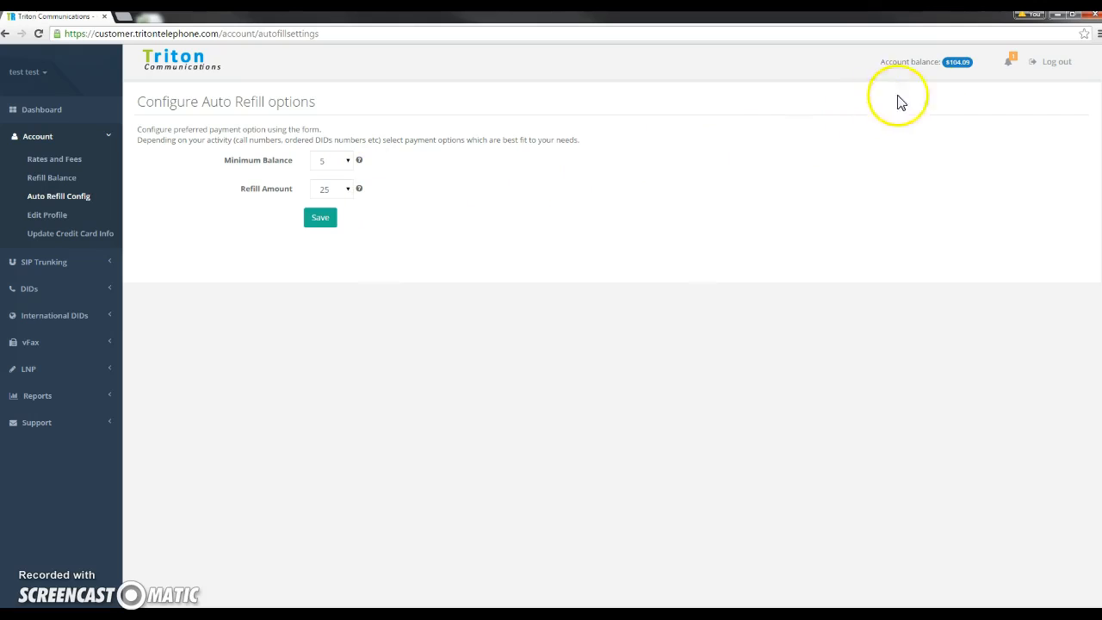
left_click(345, 194)
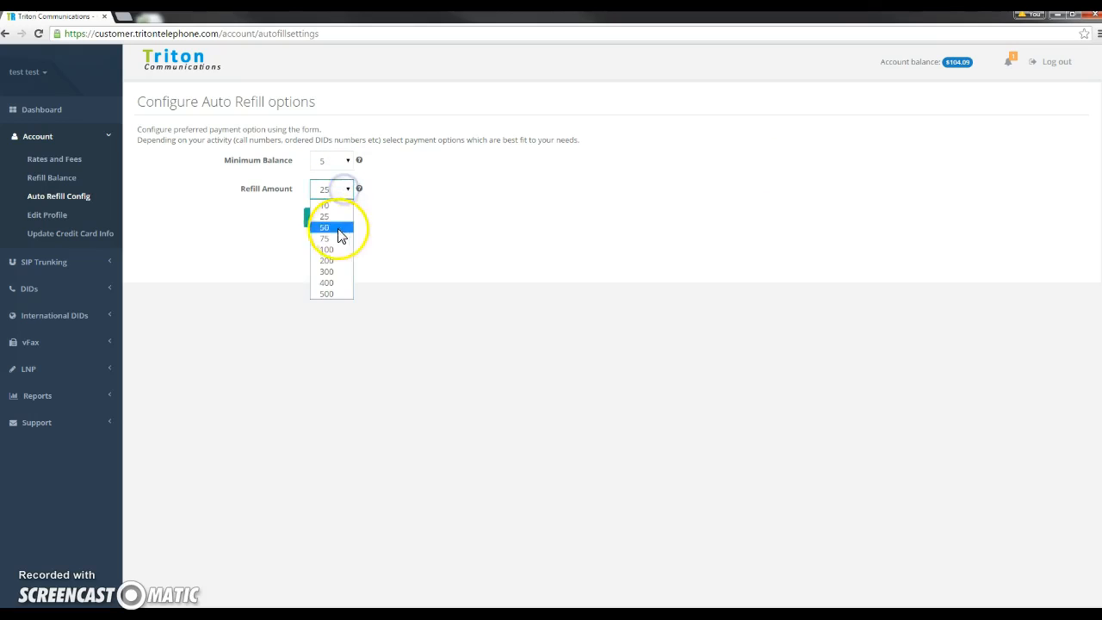
left_click(428, 202)
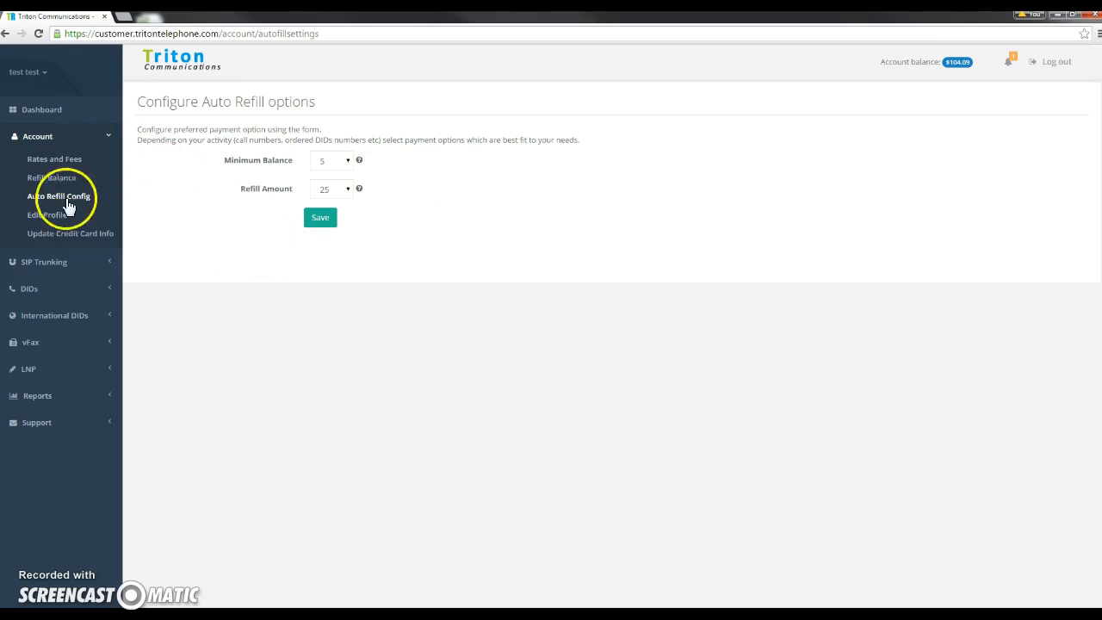
left_click(68, 235)
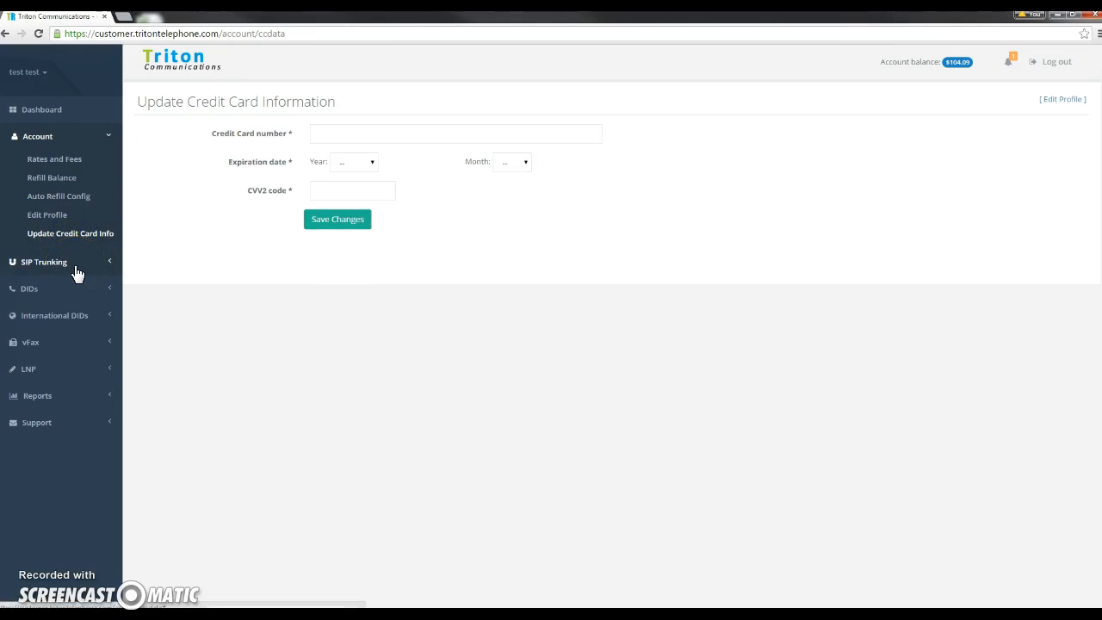
Step: View the list of existing SIP trunks and the form for creating a new trunk
left_click(75, 271)
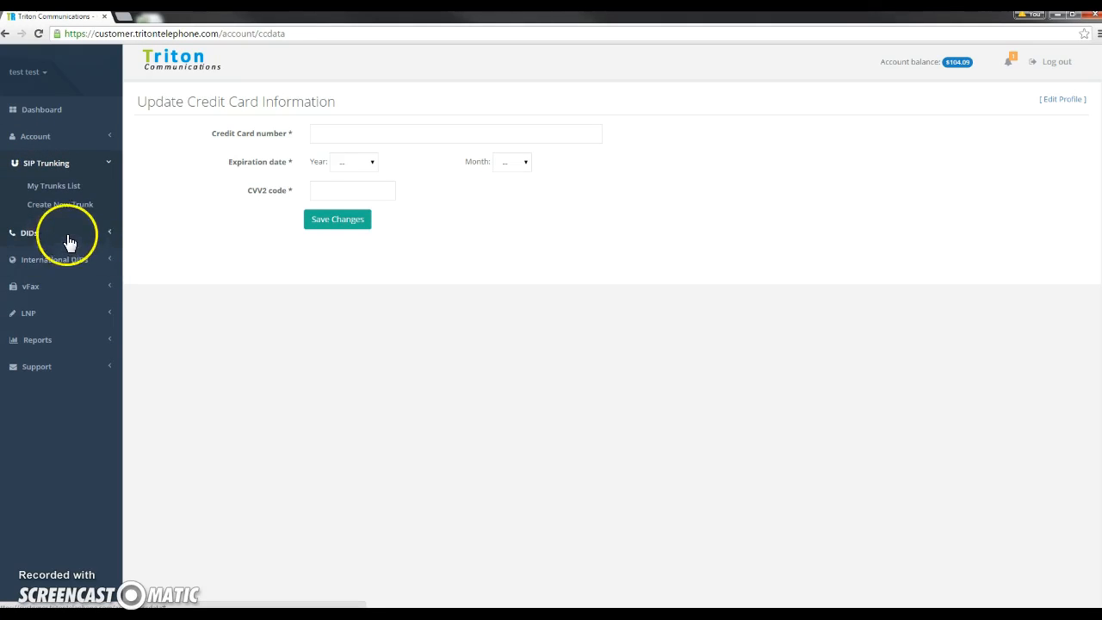
left_click(65, 188)
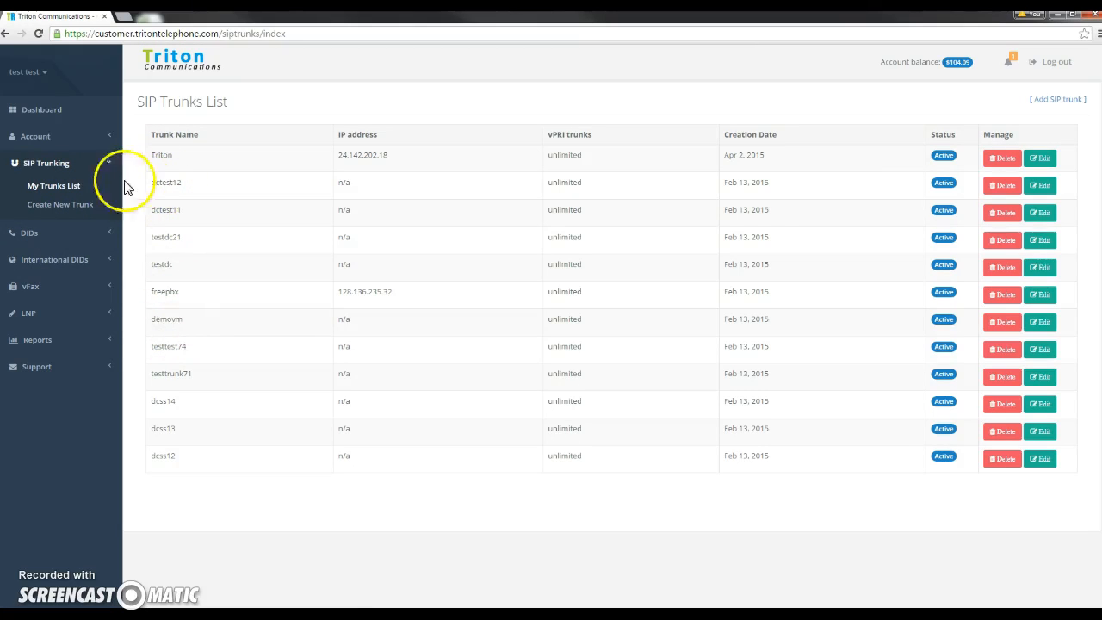
left_click(52, 208)
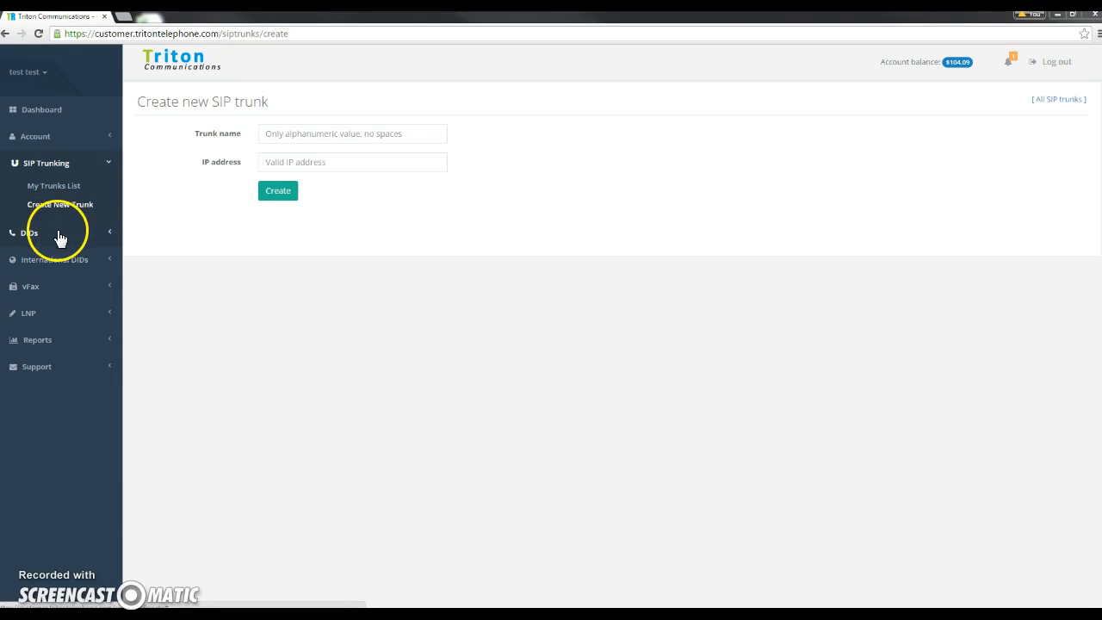
Step: Open the ordered DIDs list and look at the edit options of the first DID
left_click(60, 236)
left_click(77, 214)
left_click(54, 218)
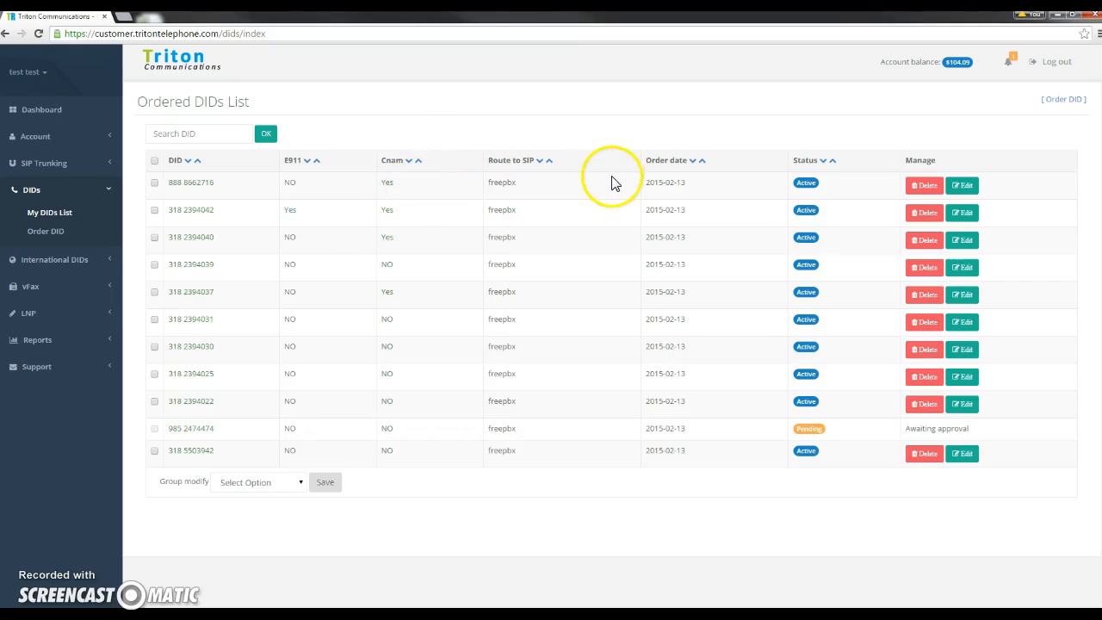
left_click(966, 192)
left_click(779, 175)
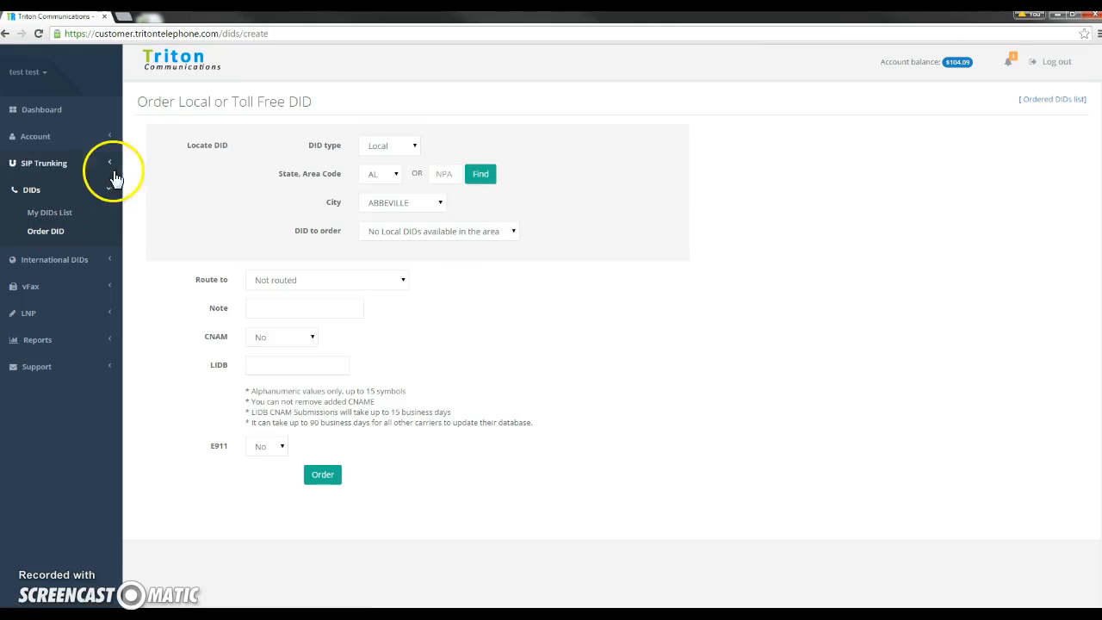
Step: Examine the Local and Toll Free DID types and the Route to choices on the Order DID form
left_click(405, 144)
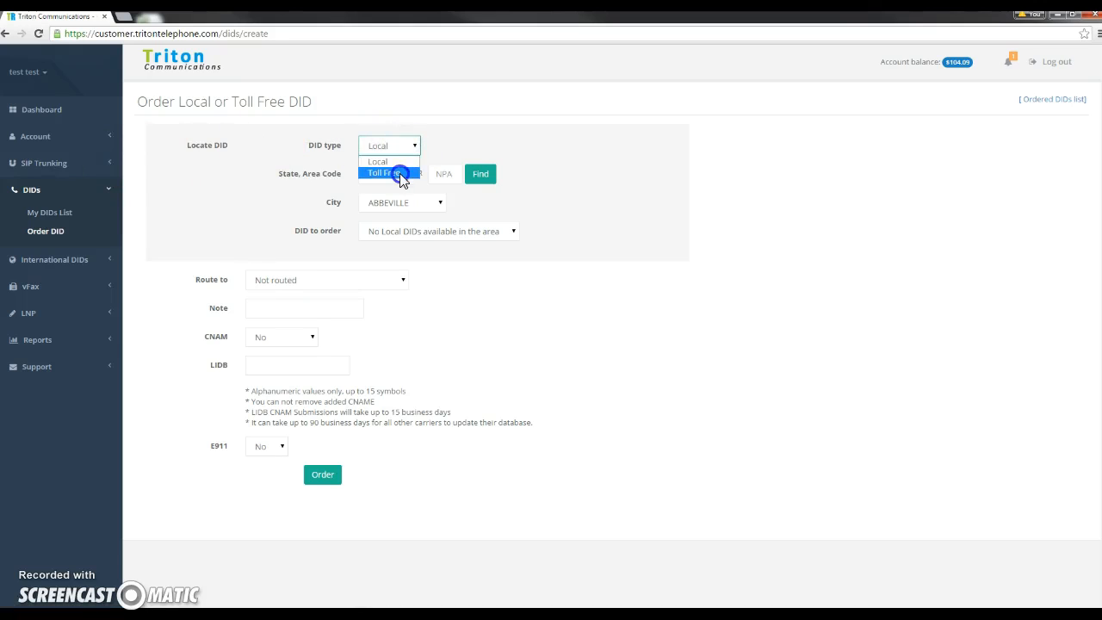
left_click(399, 173)
left_click(406, 147)
left_click(401, 164)
left_click(394, 282)
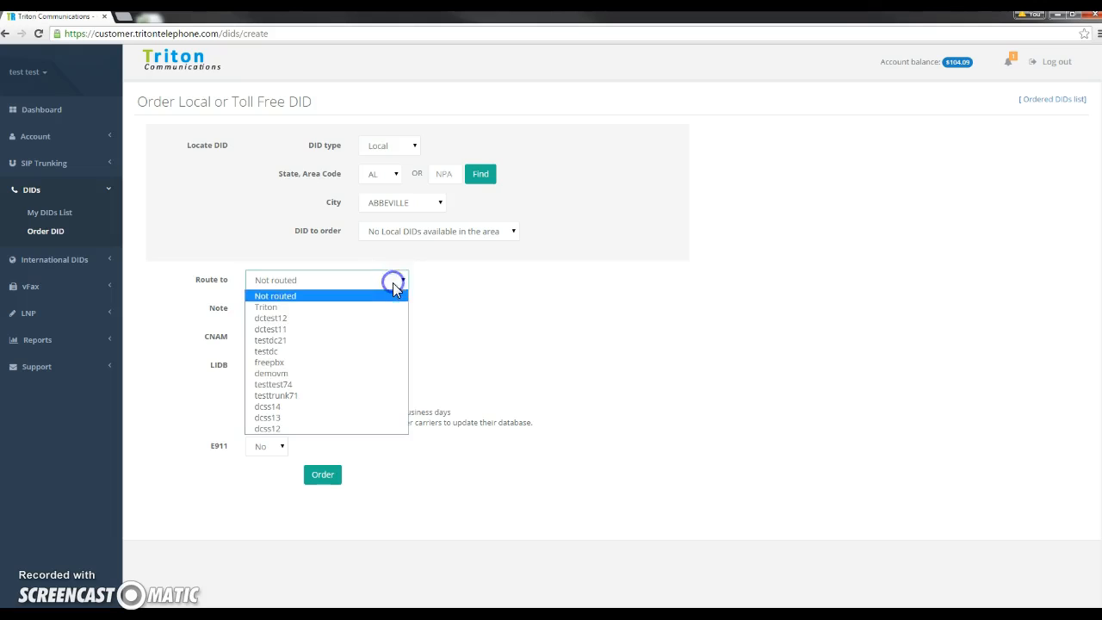
left_click(506, 311)
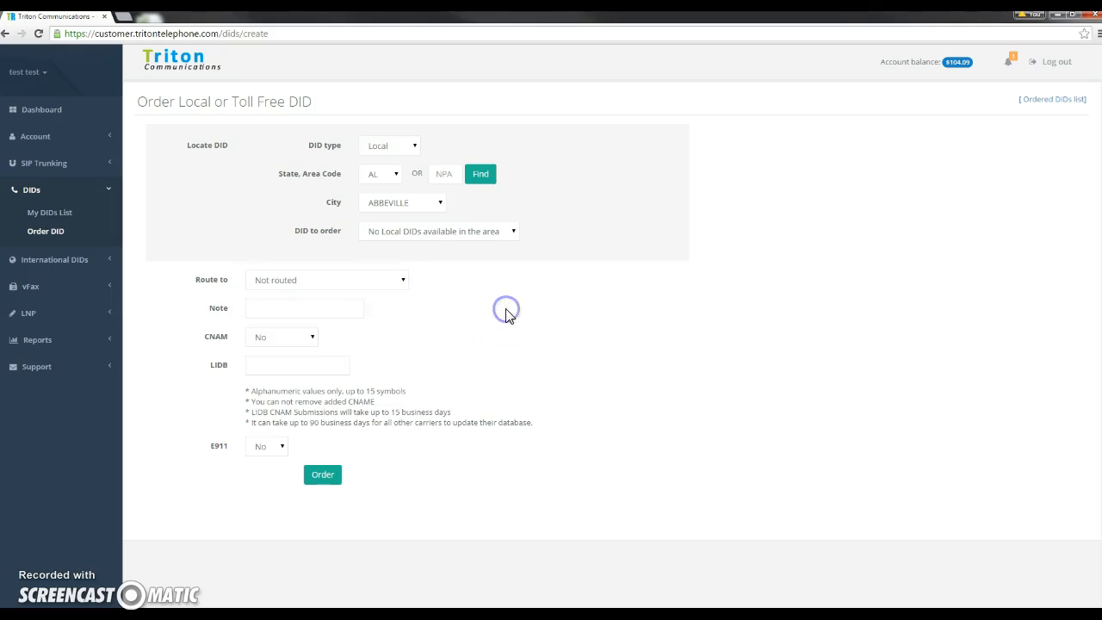
Step: View the ordered International DIDs page and the country choices on the Order International DID form
left_click(84, 265)
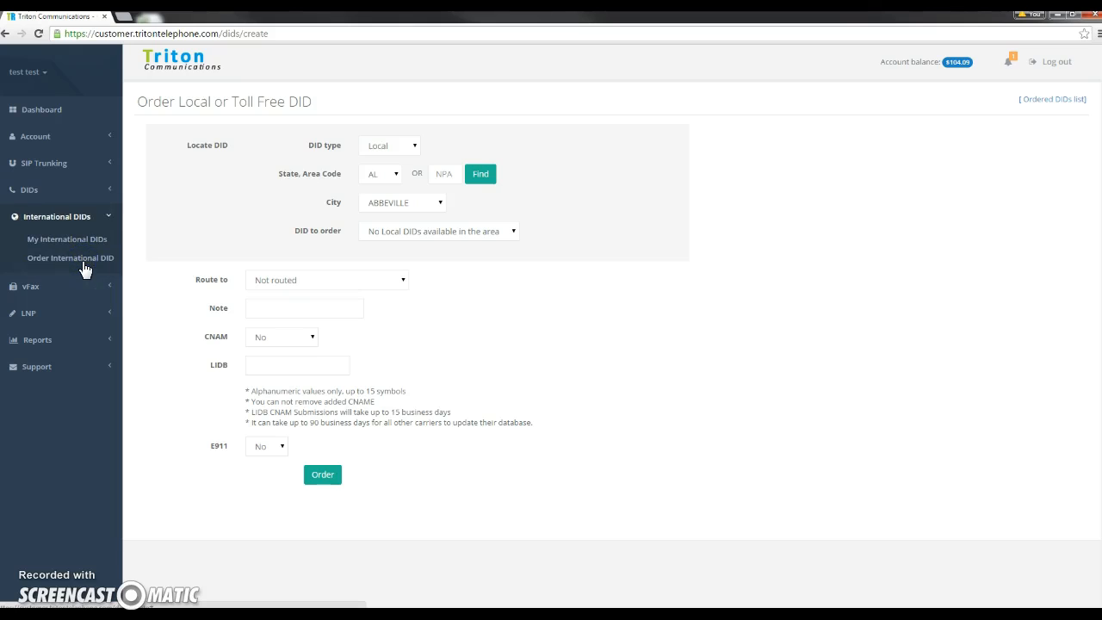
left_click(77, 248)
left_click(78, 249)
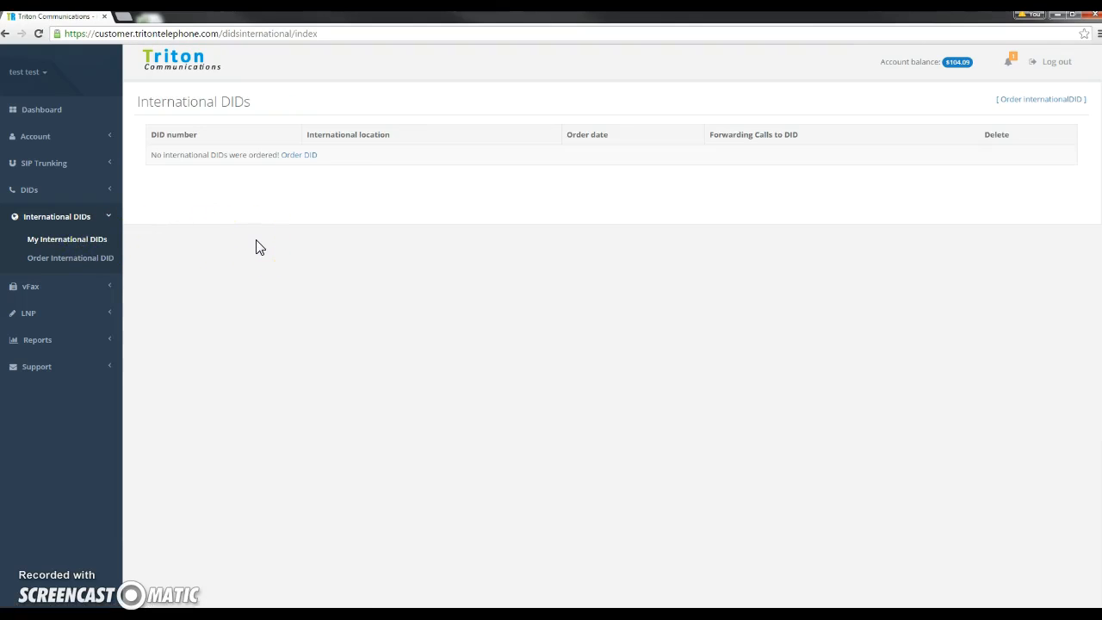
left_click(96, 261)
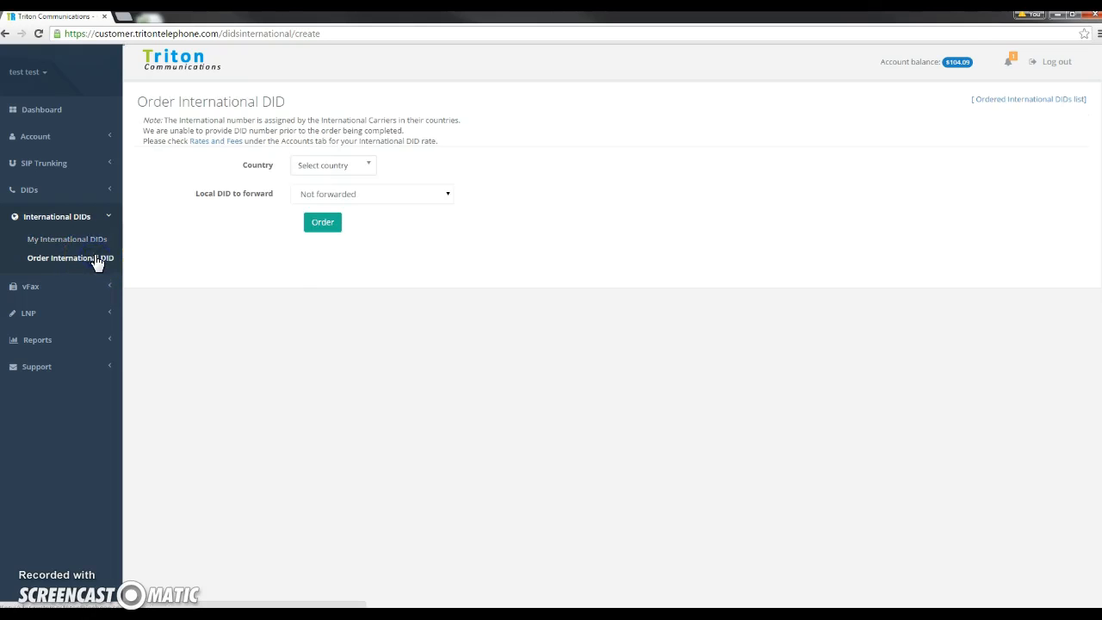
left_click(329, 164)
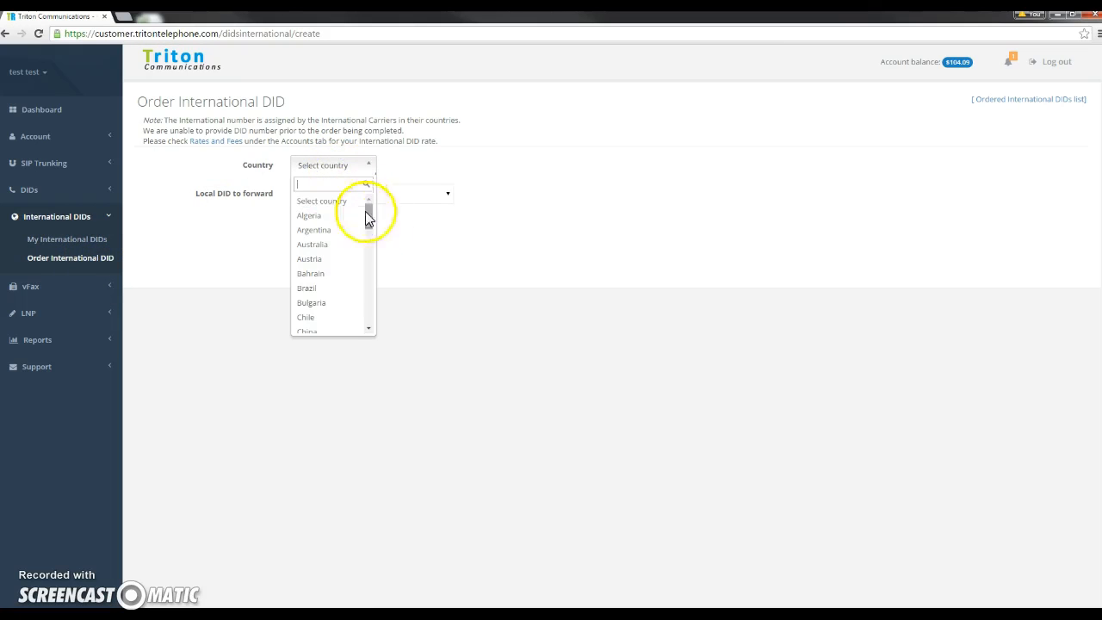
left_click(524, 275)
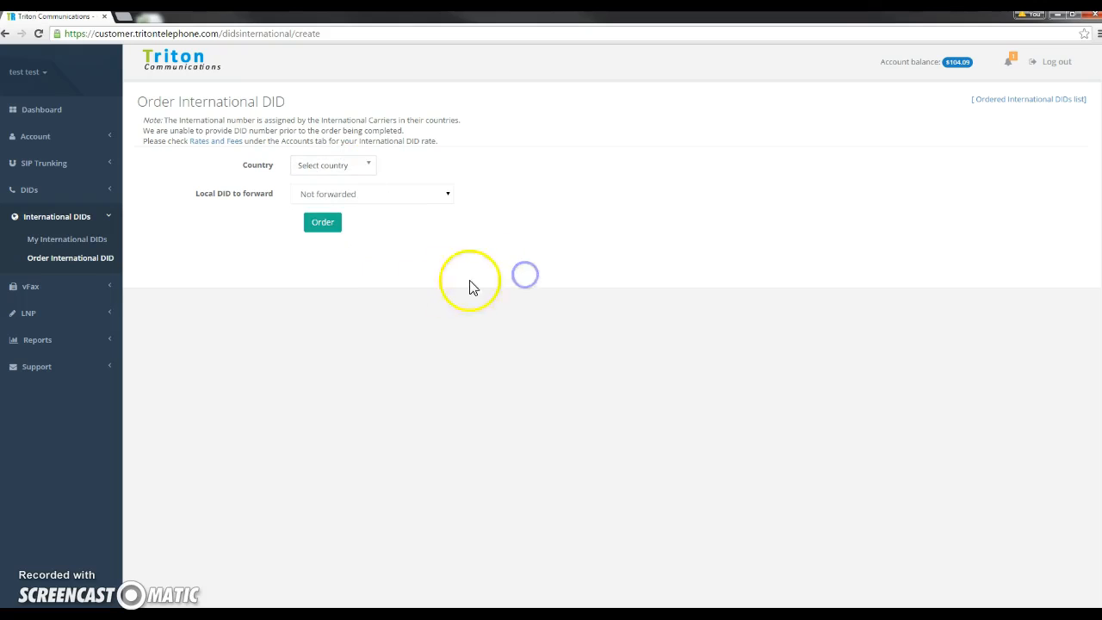
Step: Look through the vFax section's Send vFax, My vFax DIDs and vFax Users pages
left_click(72, 294)
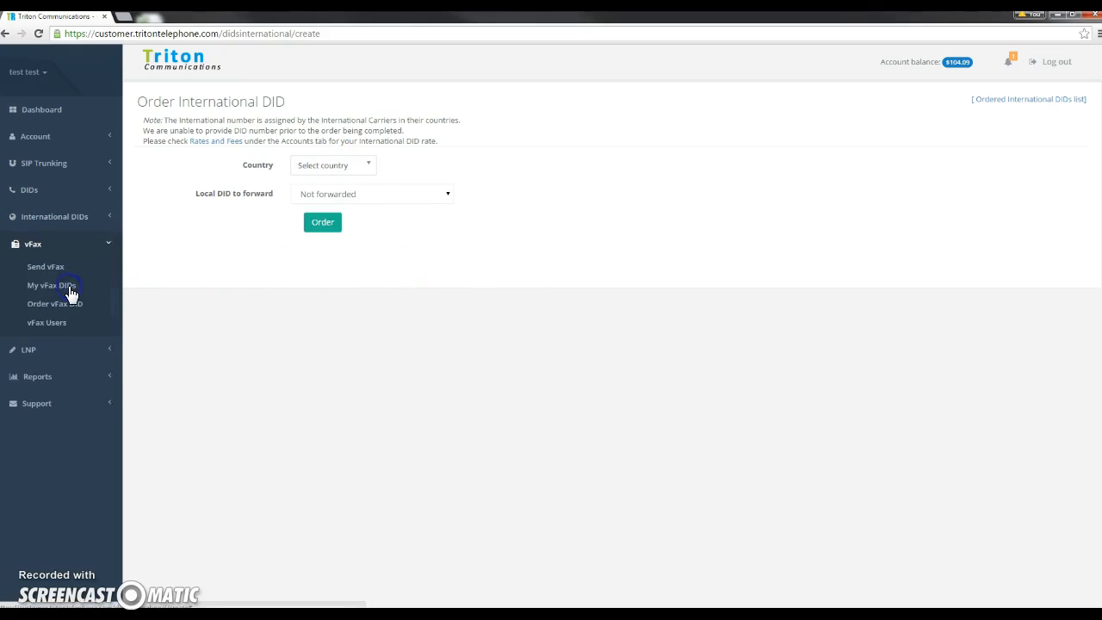
left_click(64, 270)
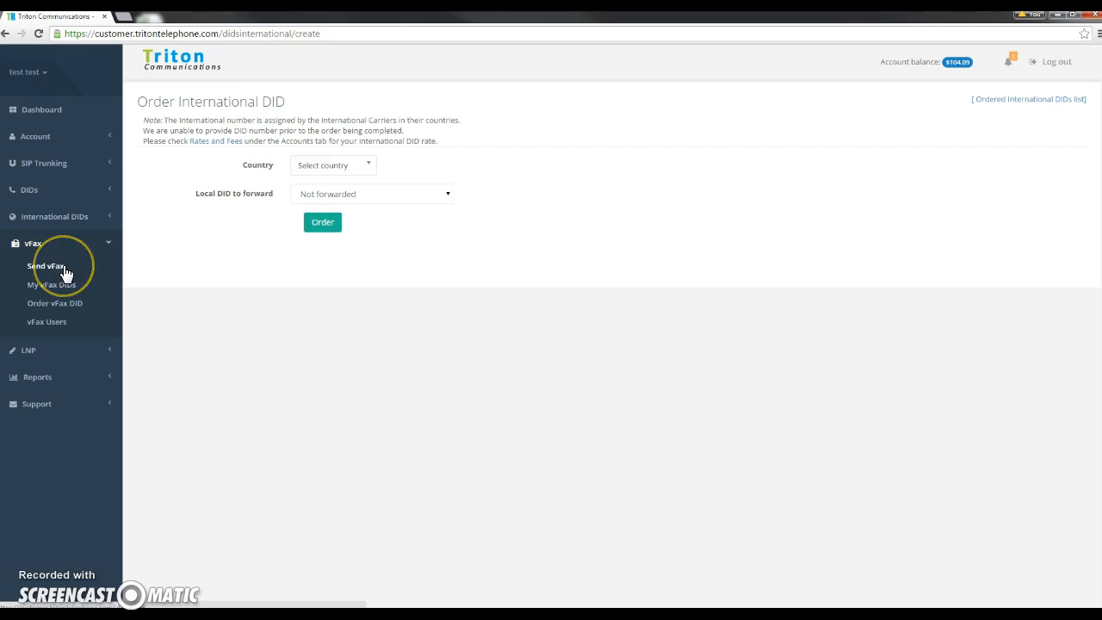
left_click(54, 288)
left_click(49, 326)
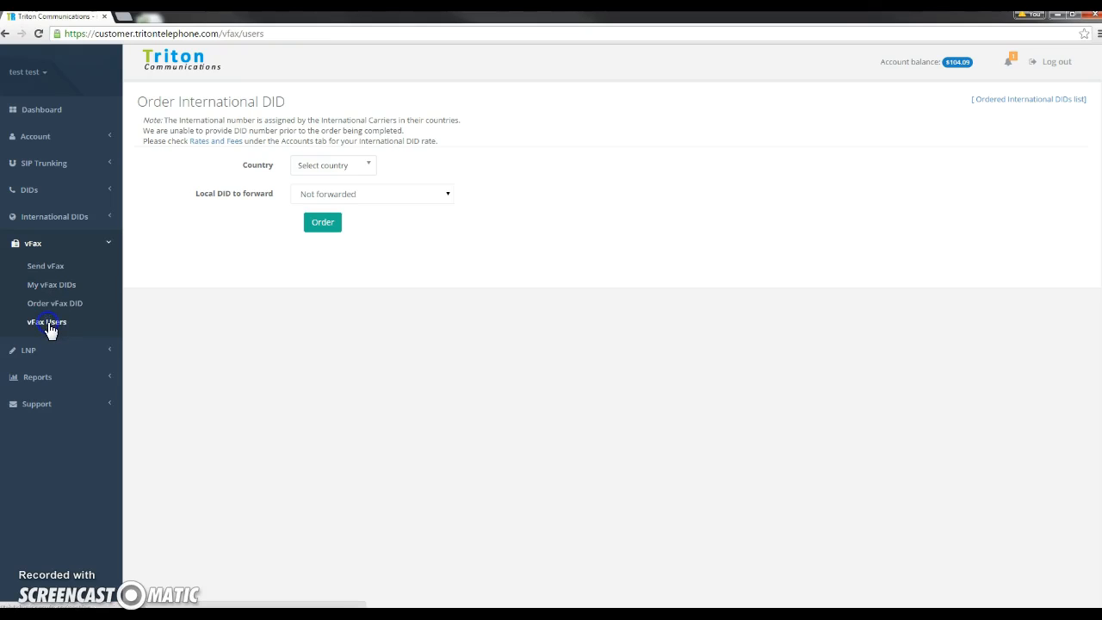
Step: View the active LNP requests and look through all fields of the new LNP request form
left_click(49, 352)
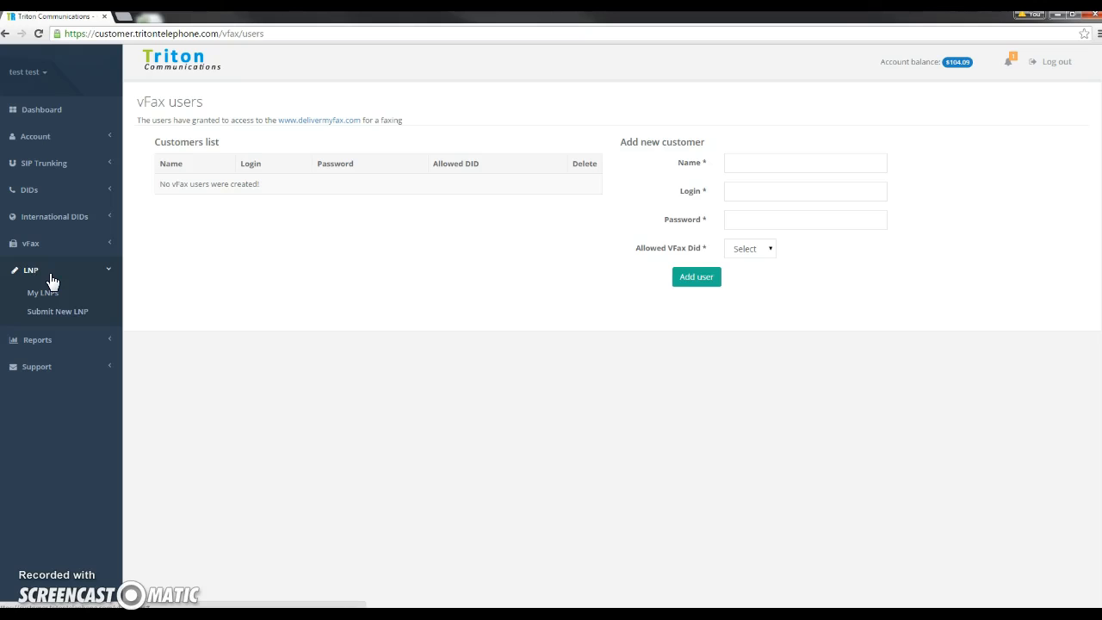
left_click(51, 287)
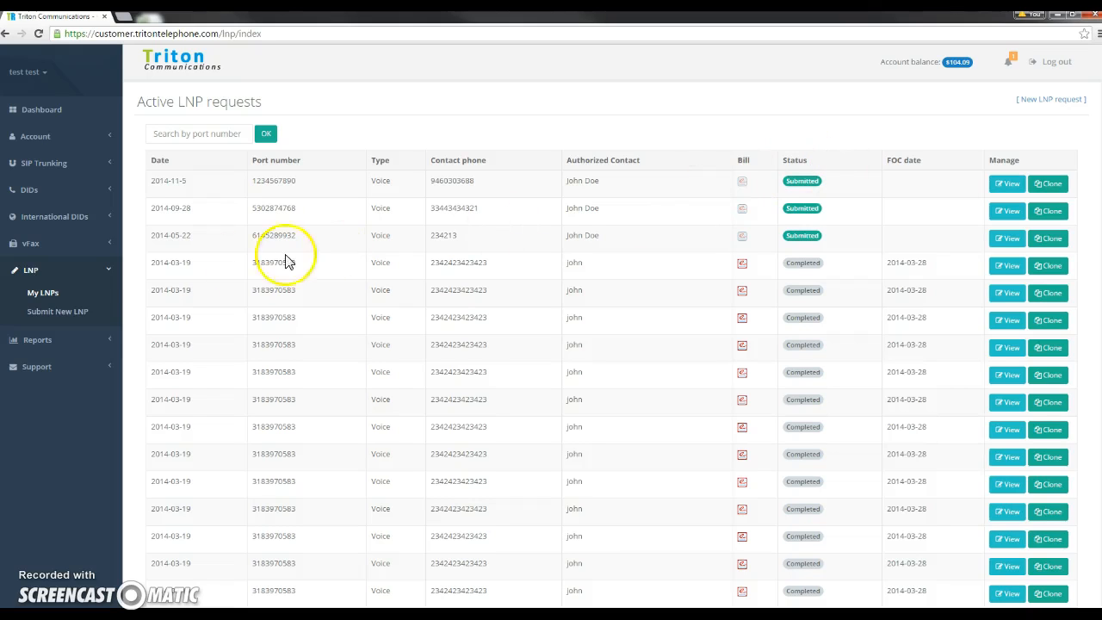
left_click(72, 315)
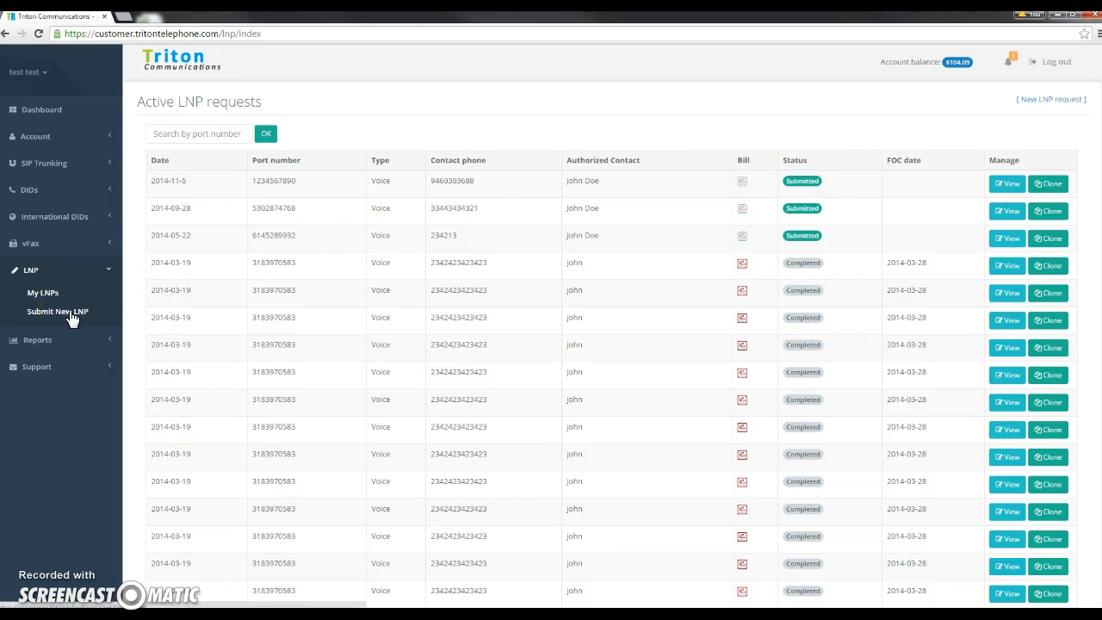
scroll(347, 315, "down", 4)
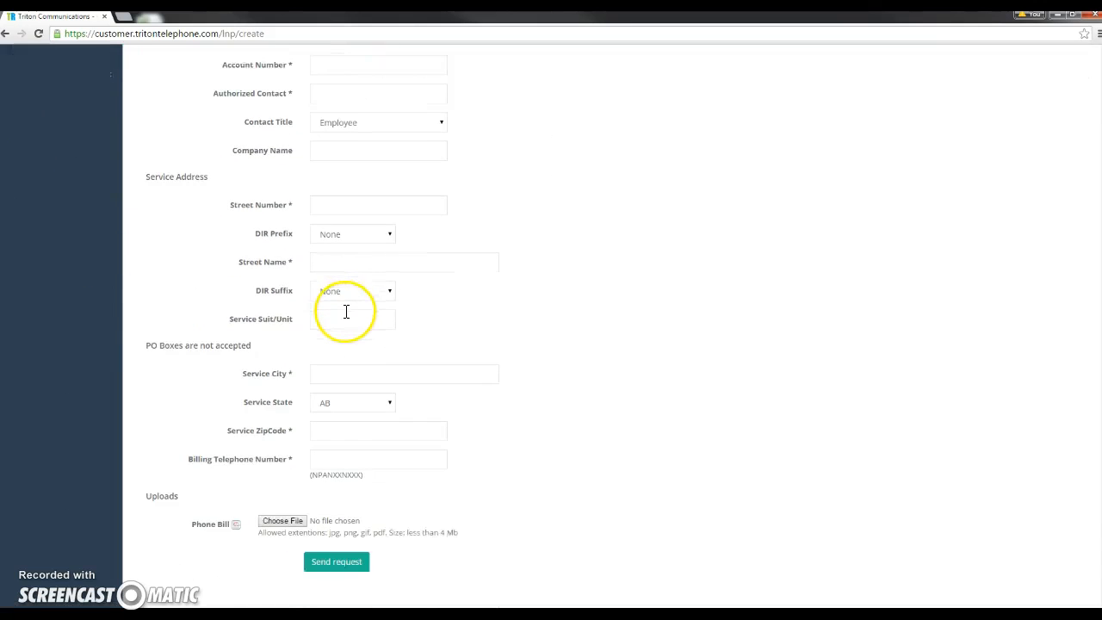
scroll(346, 312, "up", 3)
scroll(346, 312, "up", 2)
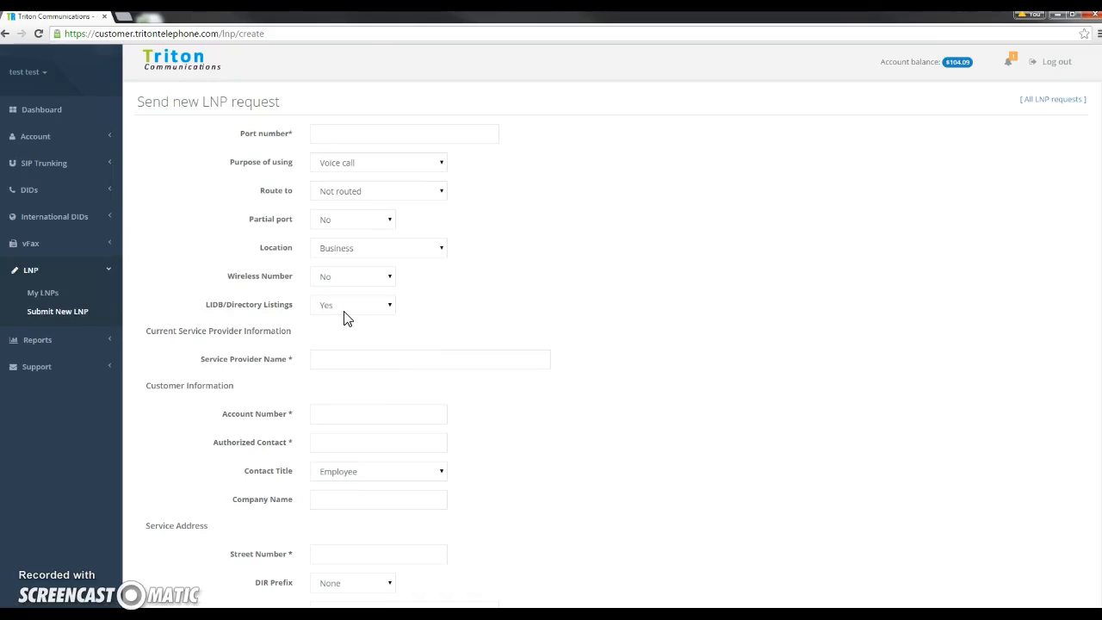
Step: Open the Call History and Transactions History report pages to view their report options
left_click(40, 339)
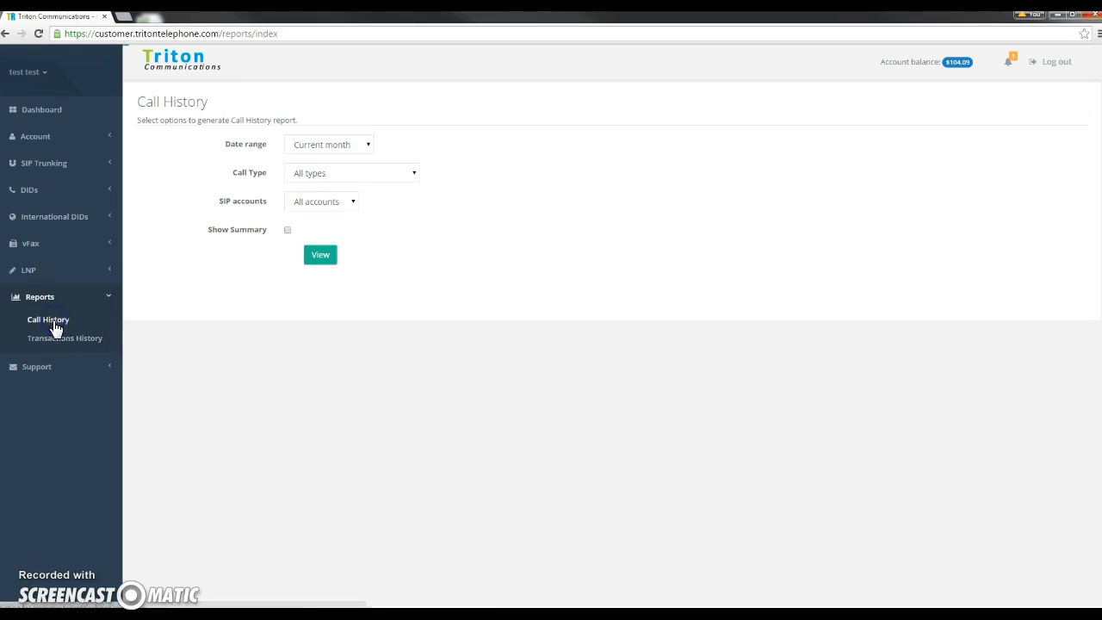
left_click(56, 341)
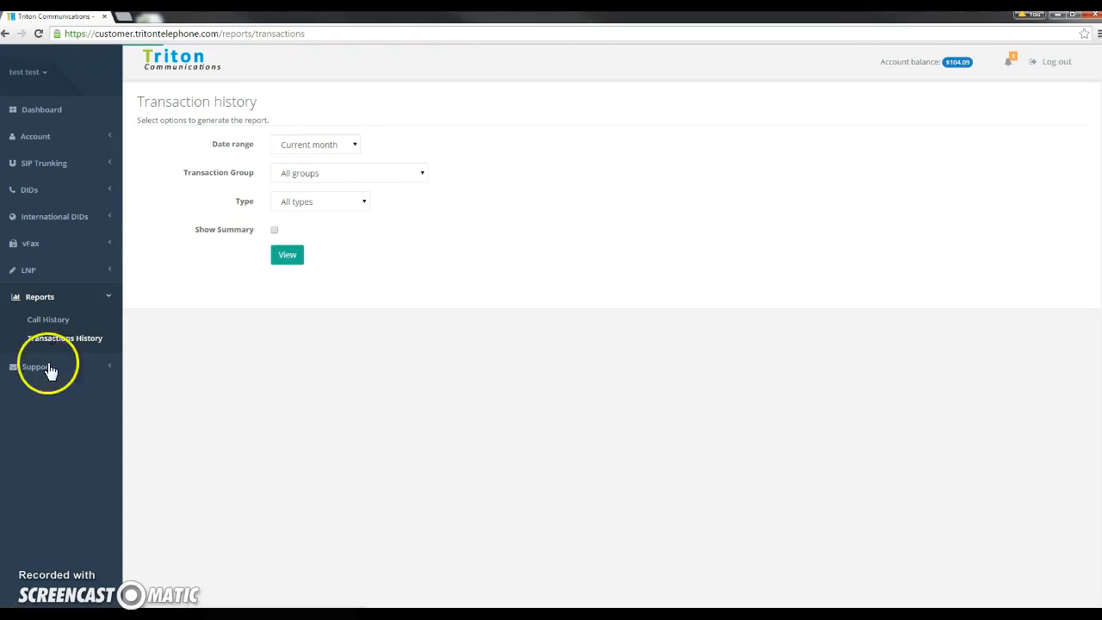
Step: Check the Call History report's date range, call type and SIP account choices, and generate it for the current month, all types and all accounts
left_click(57, 327)
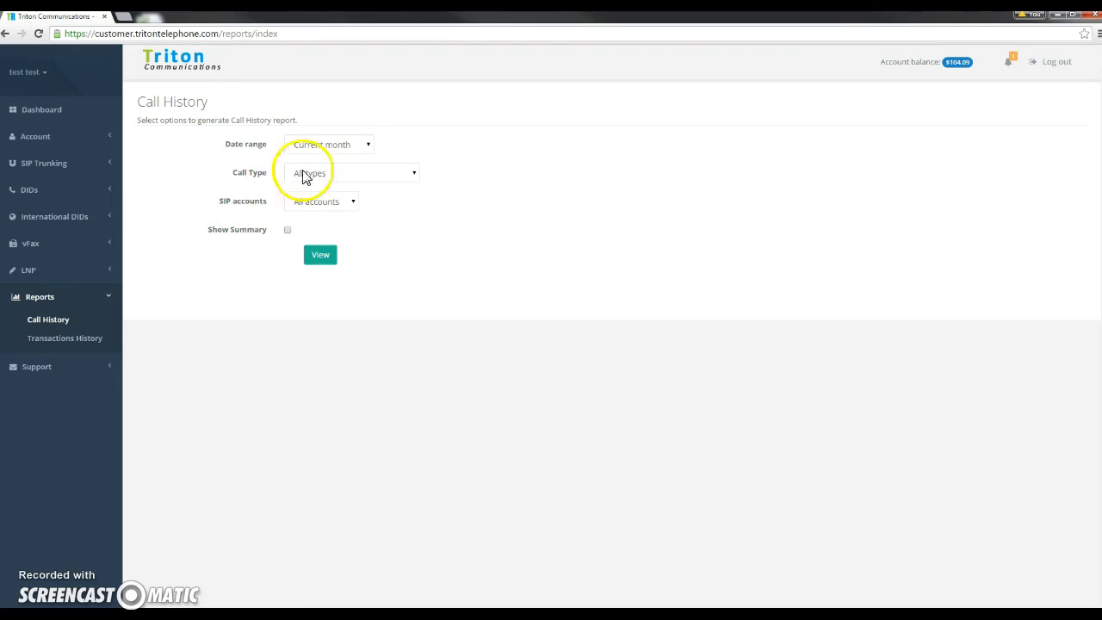
left_click(340, 151)
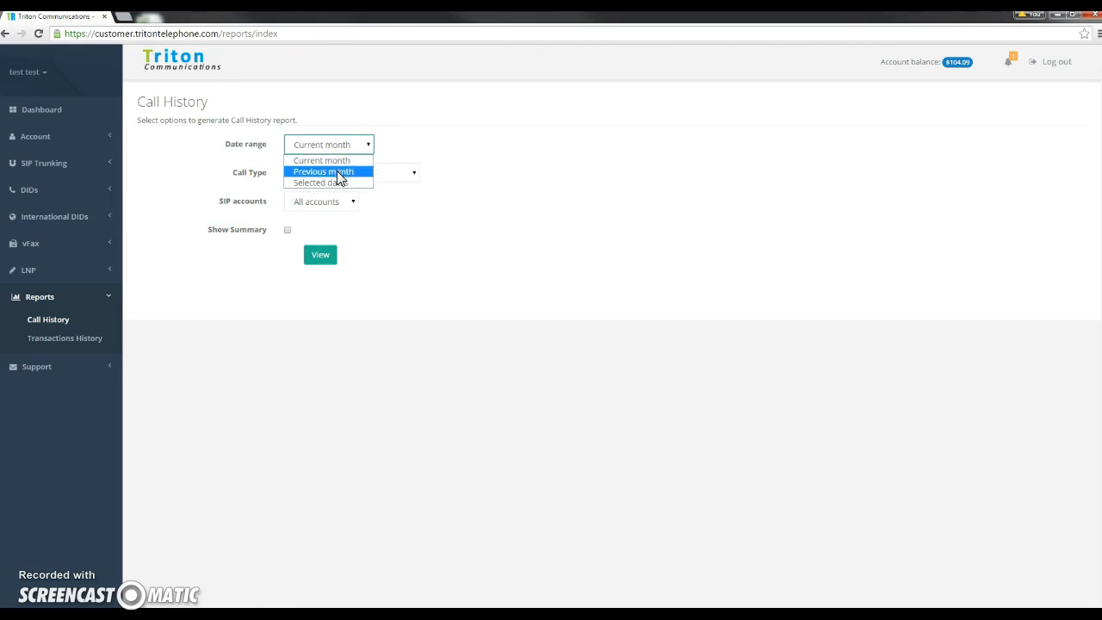
left_click(411, 142)
left_click(387, 175)
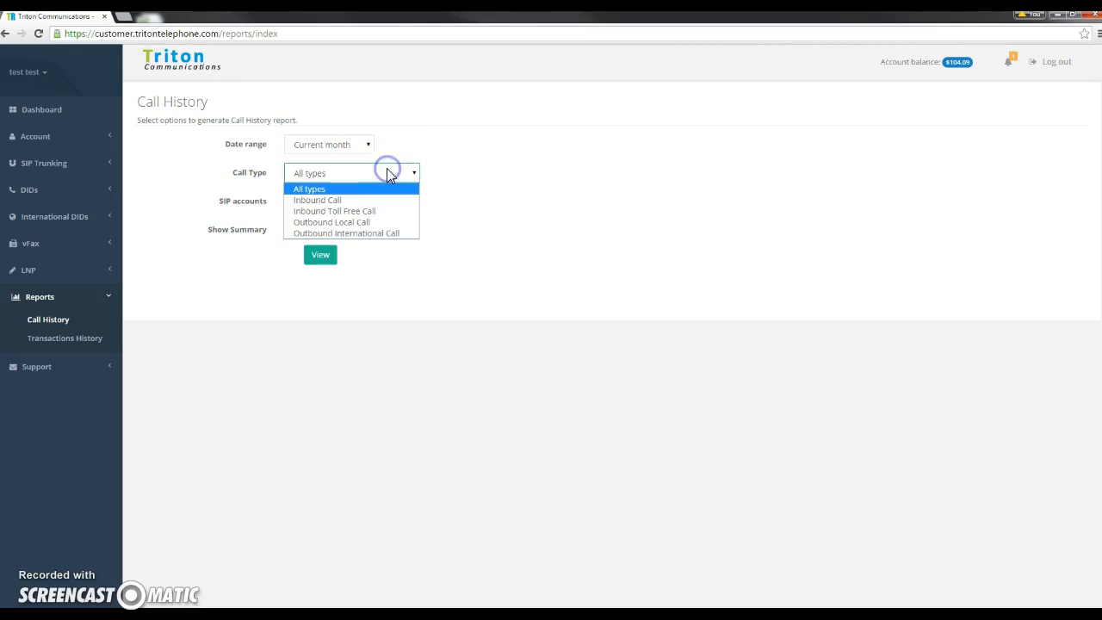
left_click(481, 167)
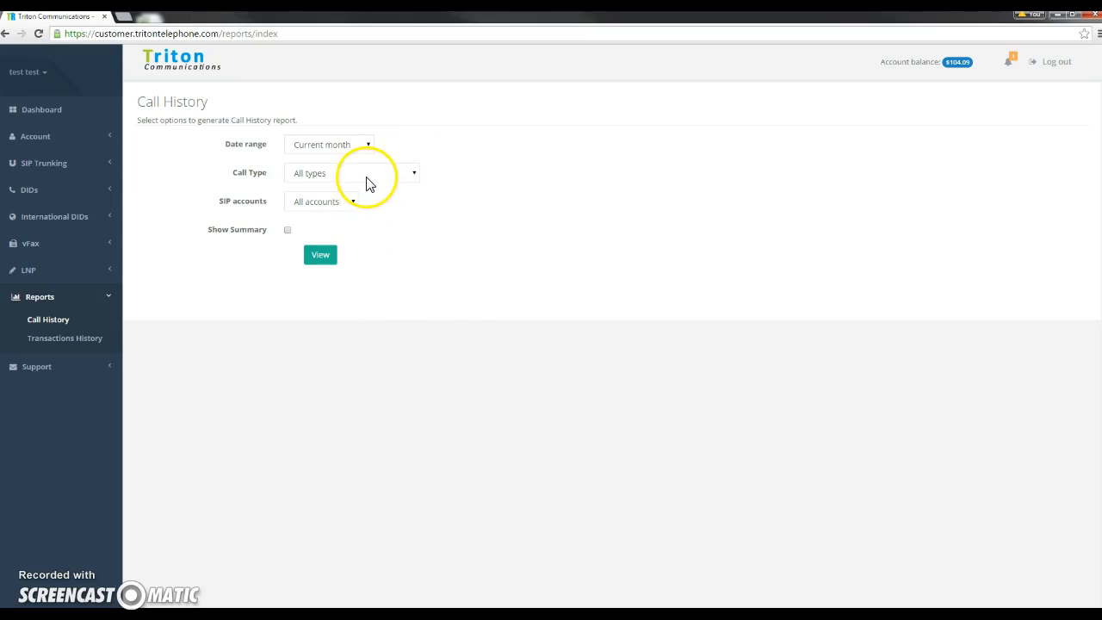
left_click(331, 205)
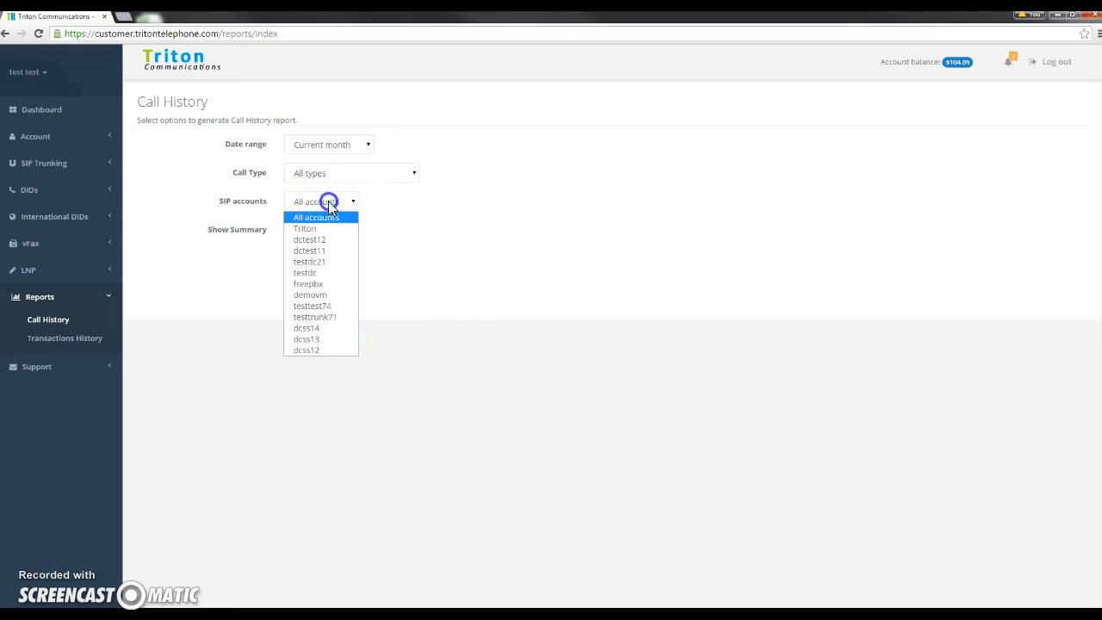
left_click(467, 233)
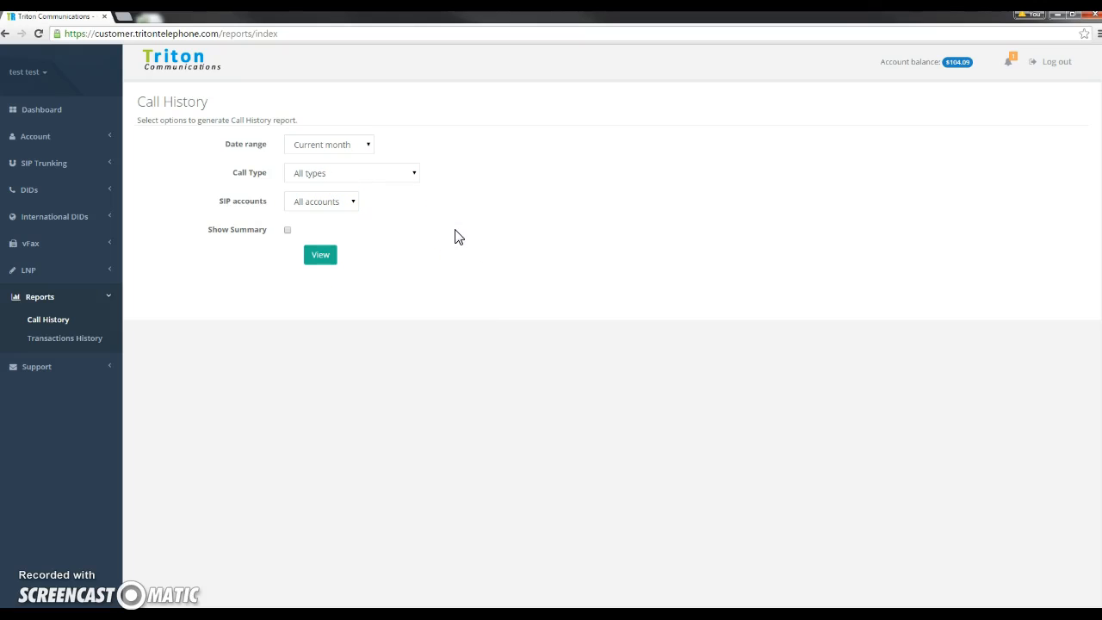
left_click(322, 256)
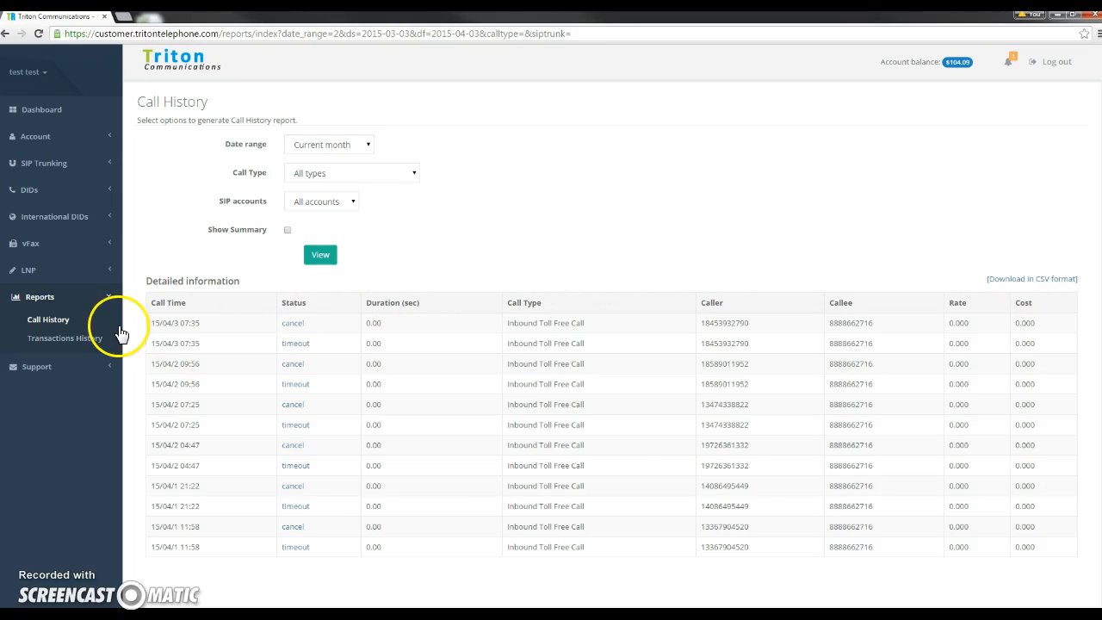
Step: Open the Transactions History report and look through its date range, transaction group and type choices
left_click(86, 341)
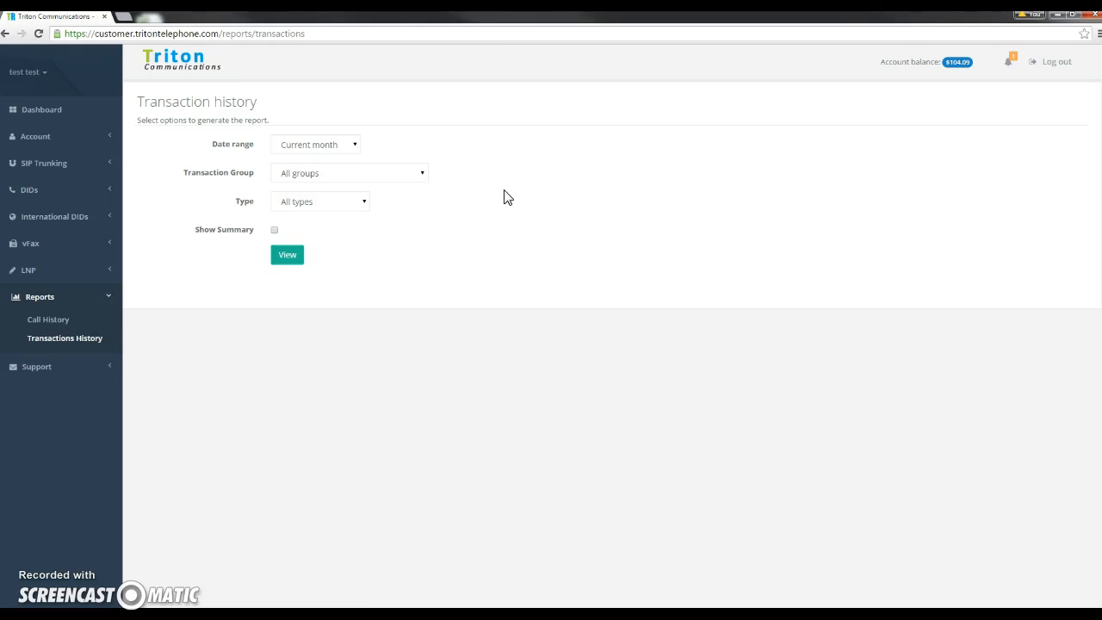
left_click(329, 148)
left_click(328, 148)
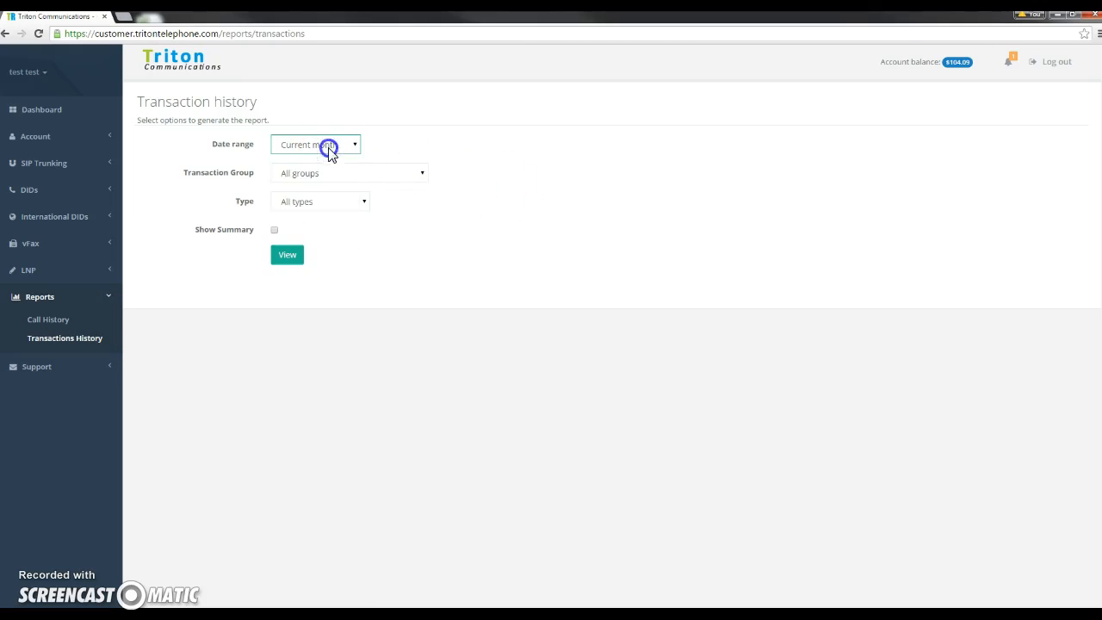
left_click(367, 174)
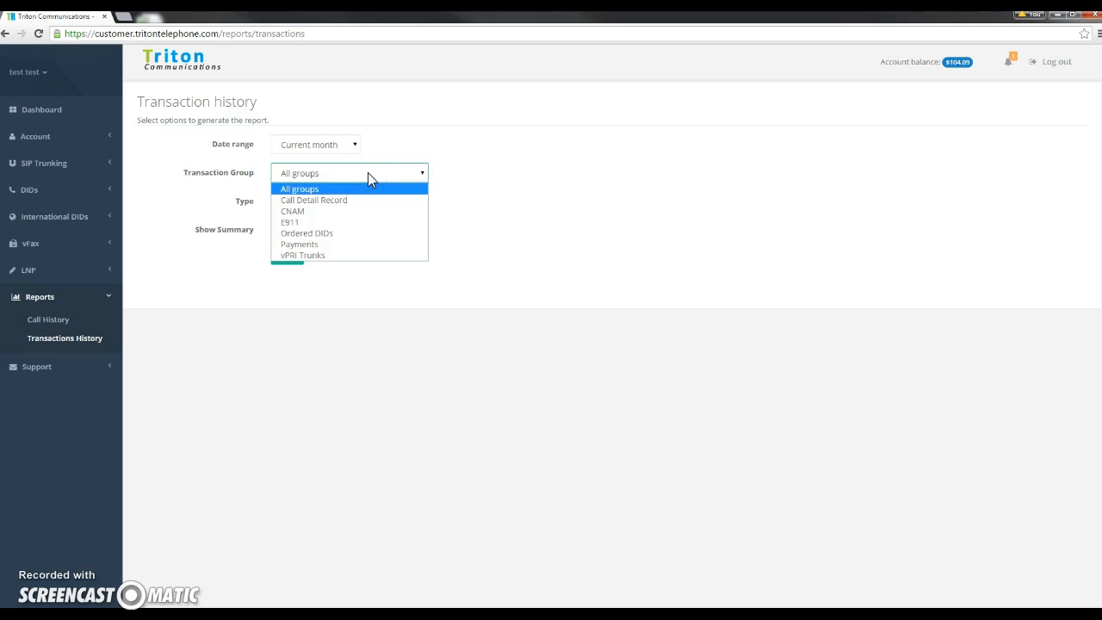
left_click(368, 172)
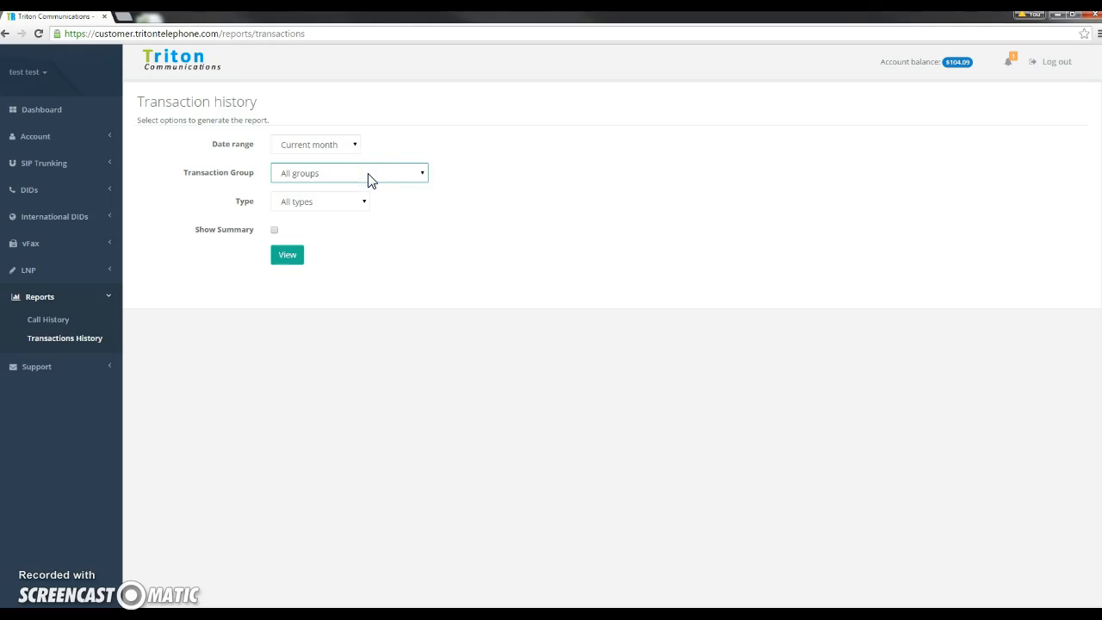
left_click(320, 204)
left_click(322, 206)
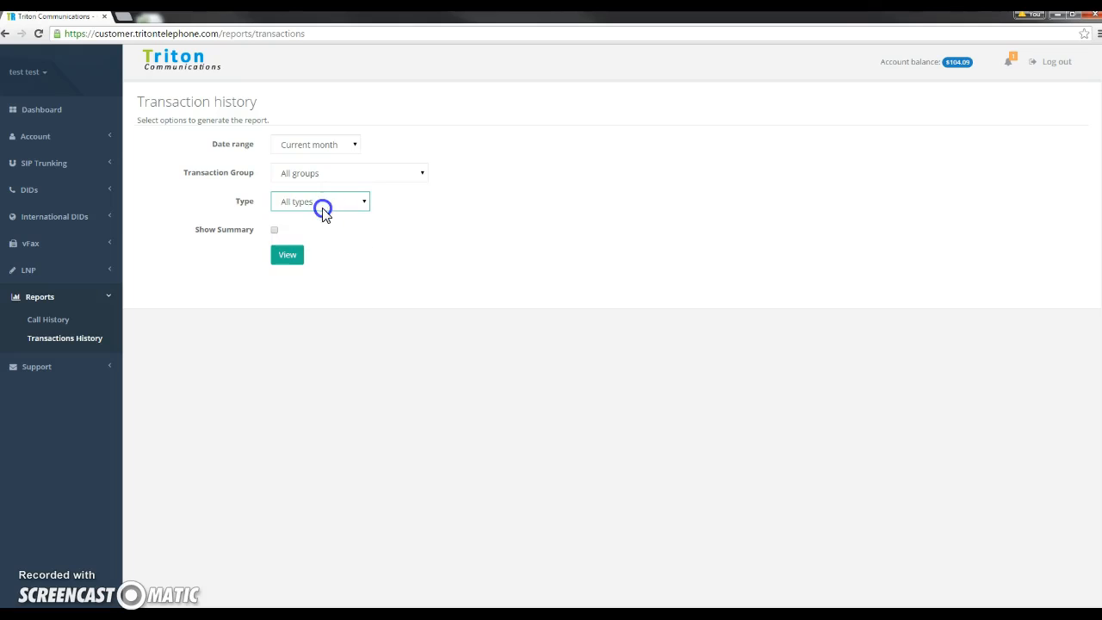
Step: Generate the current month's detailed transaction report for all groups and types, and regenerate it with Show Summary enabled
left_click(293, 259)
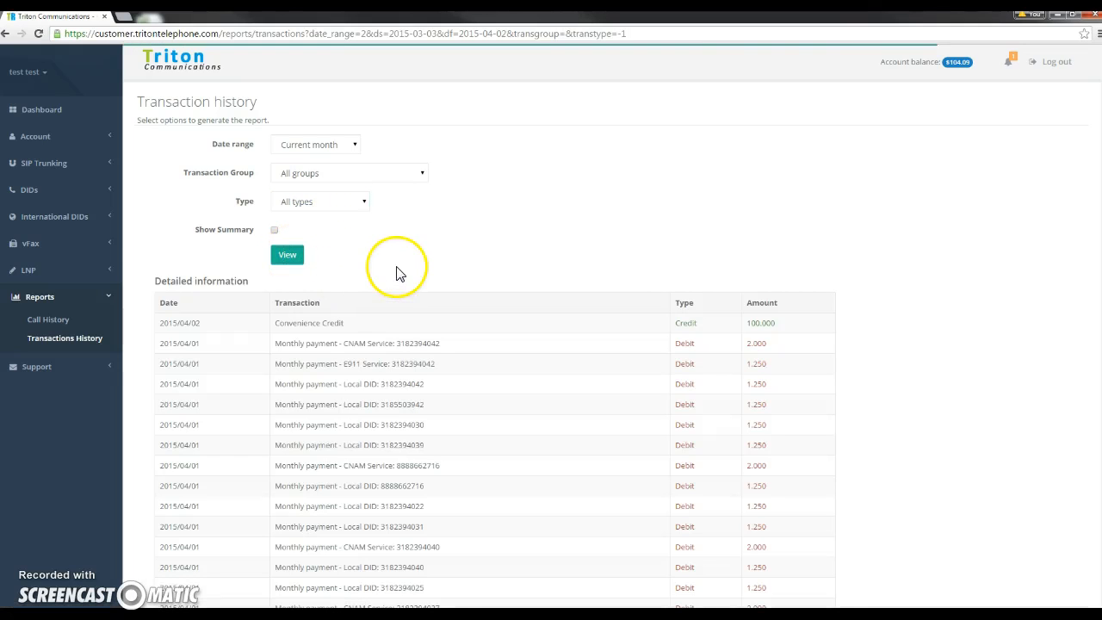
left_click(275, 230)
left_click(290, 259)
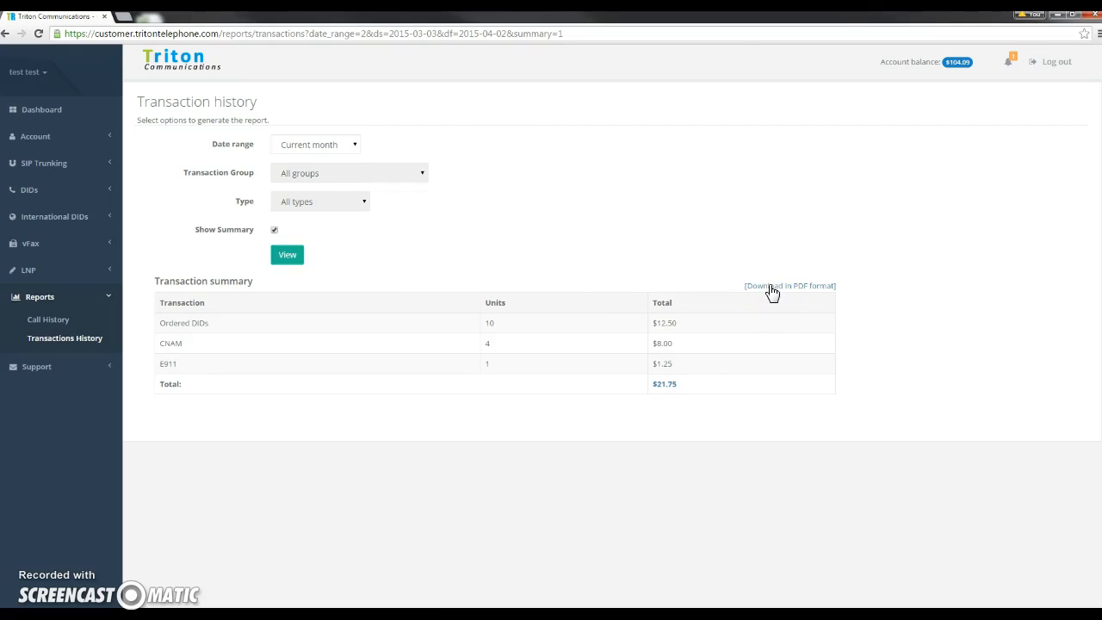
Step: View the opened support tickets and check the ticket response notification
left_click(76, 366)
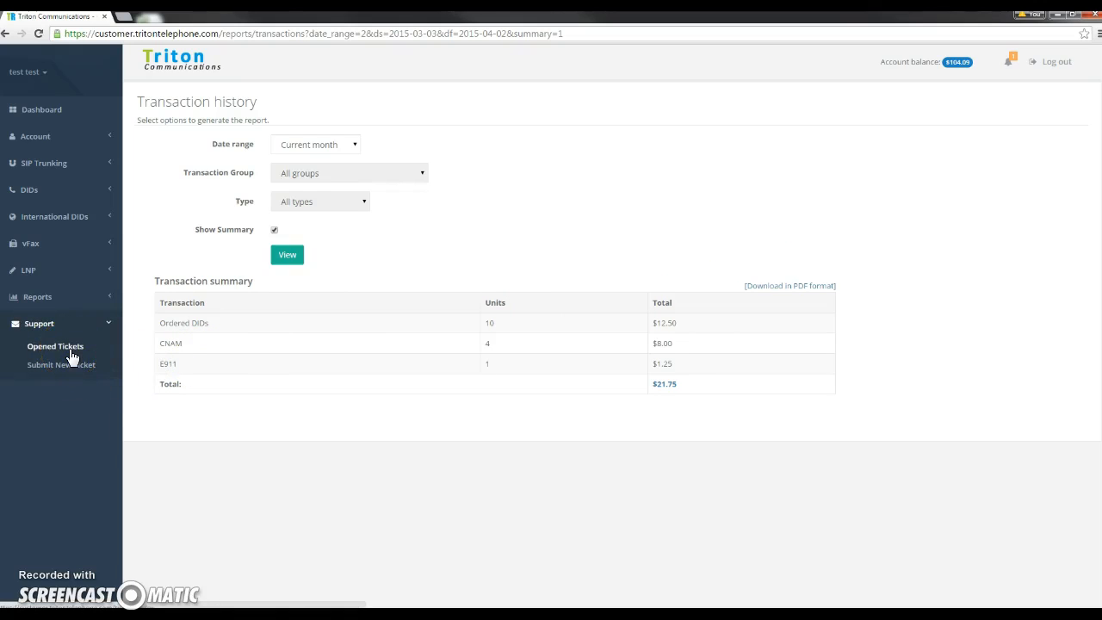
left_click(73, 356)
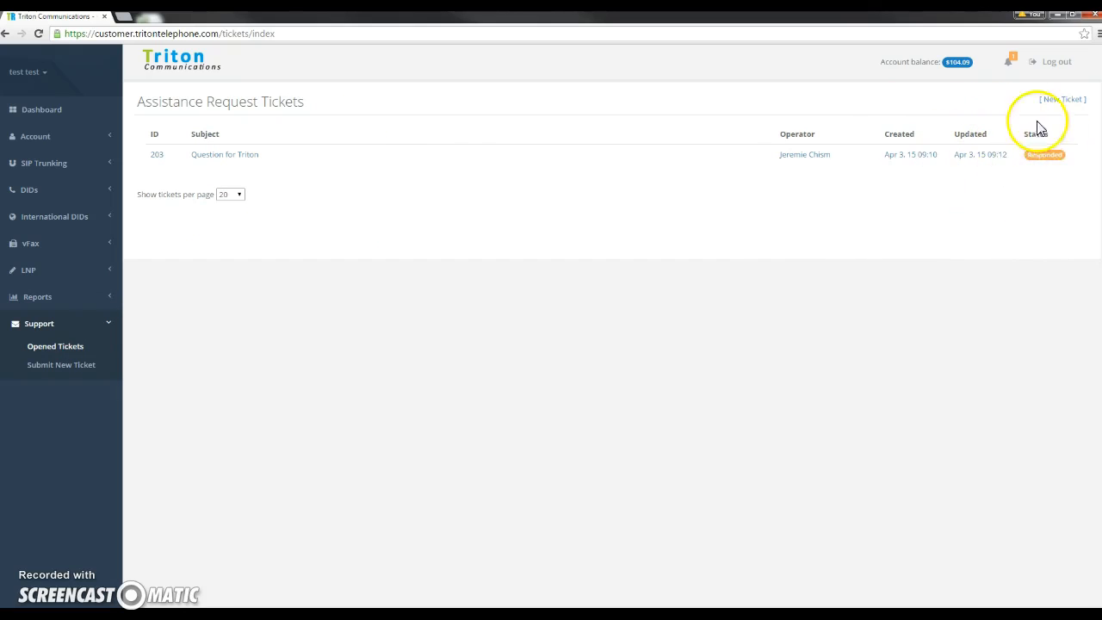
left_click(1009, 69)
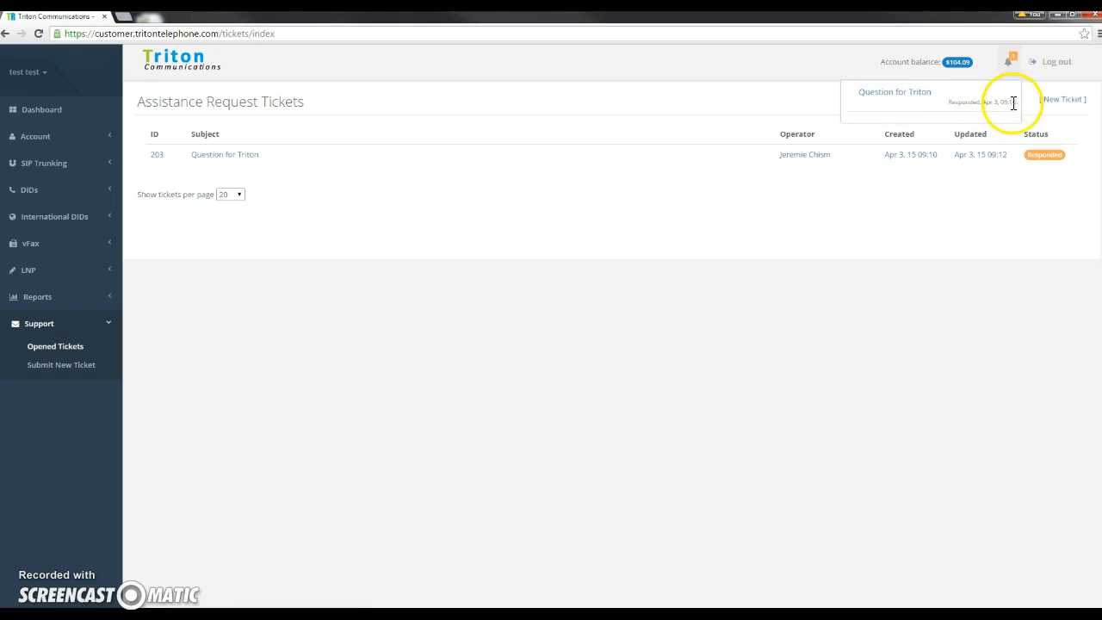
left_click(571, 325)
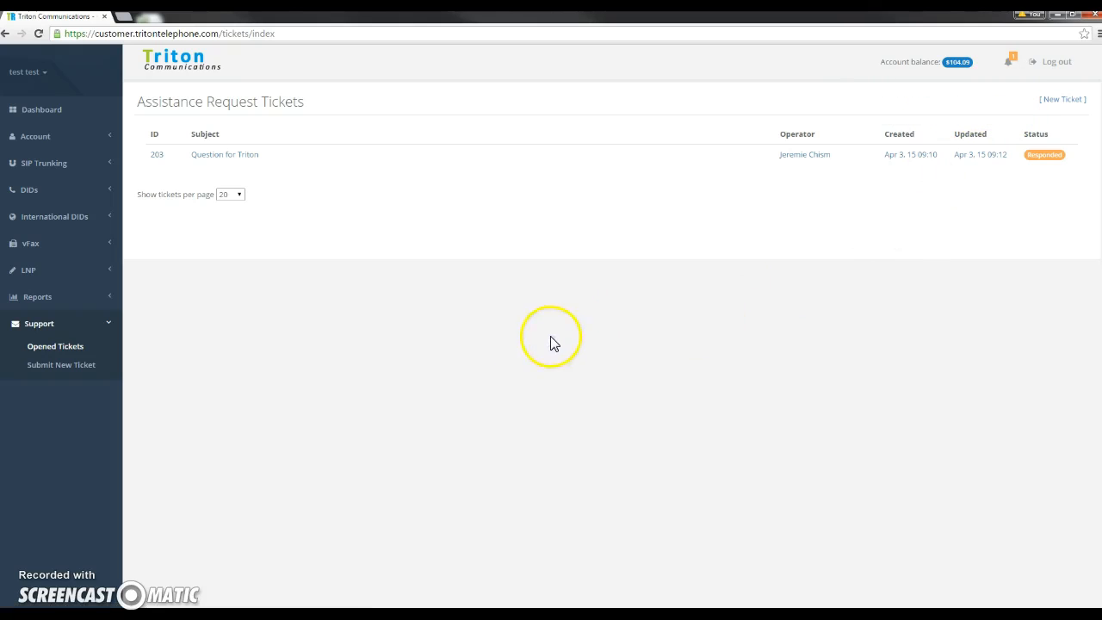
Step: Open the Submit New Ticket page and return to the account dashboard
left_click(72, 367)
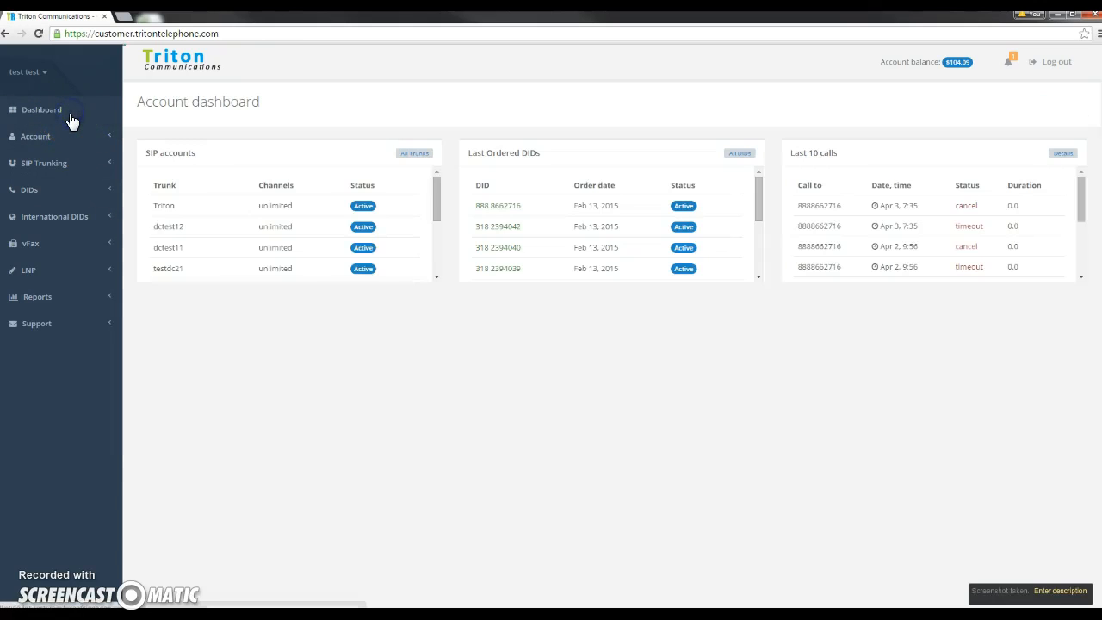
left_click(184, 277)
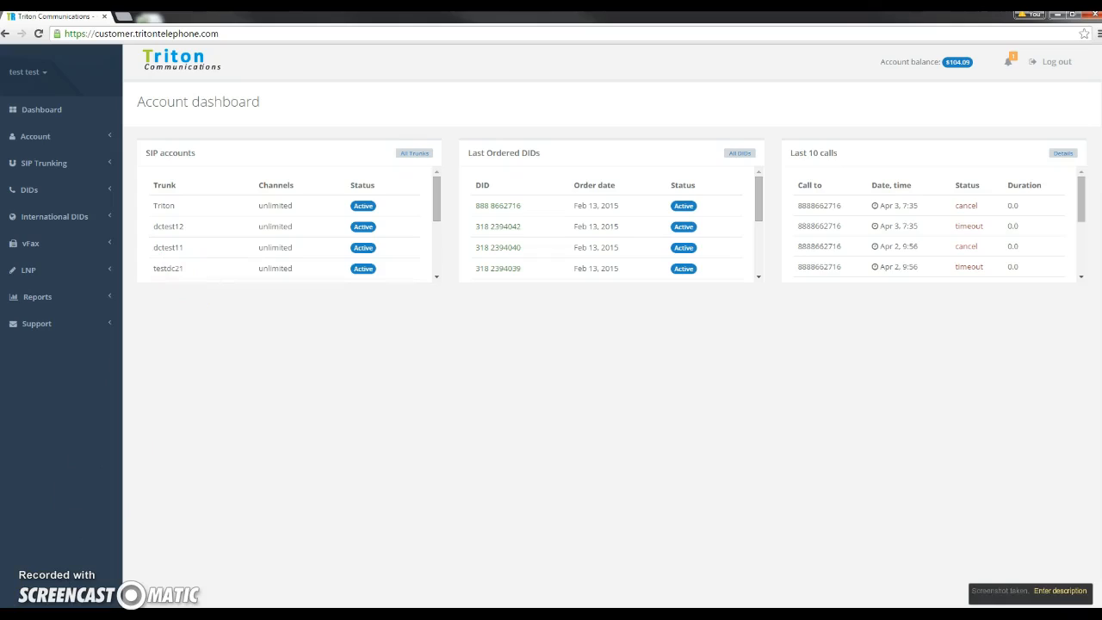